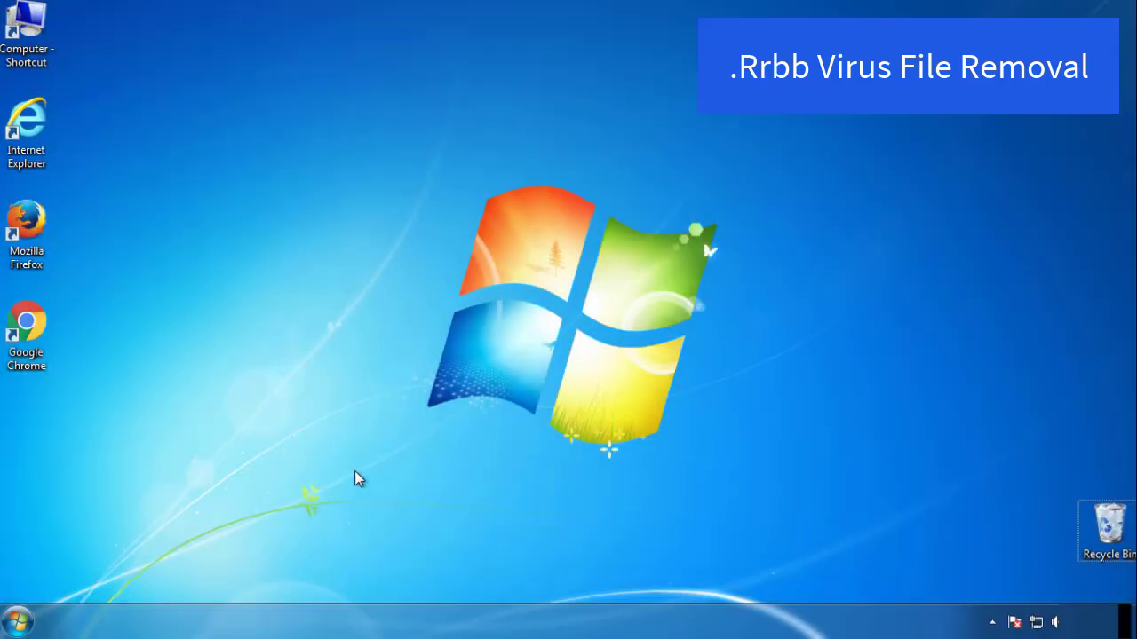
# - Run msconfig, enable Minimal safe boot on the Boot tab, and restart into Safe Mode
pyautogui.click(18, 622)
pyautogui.click(91, 574)
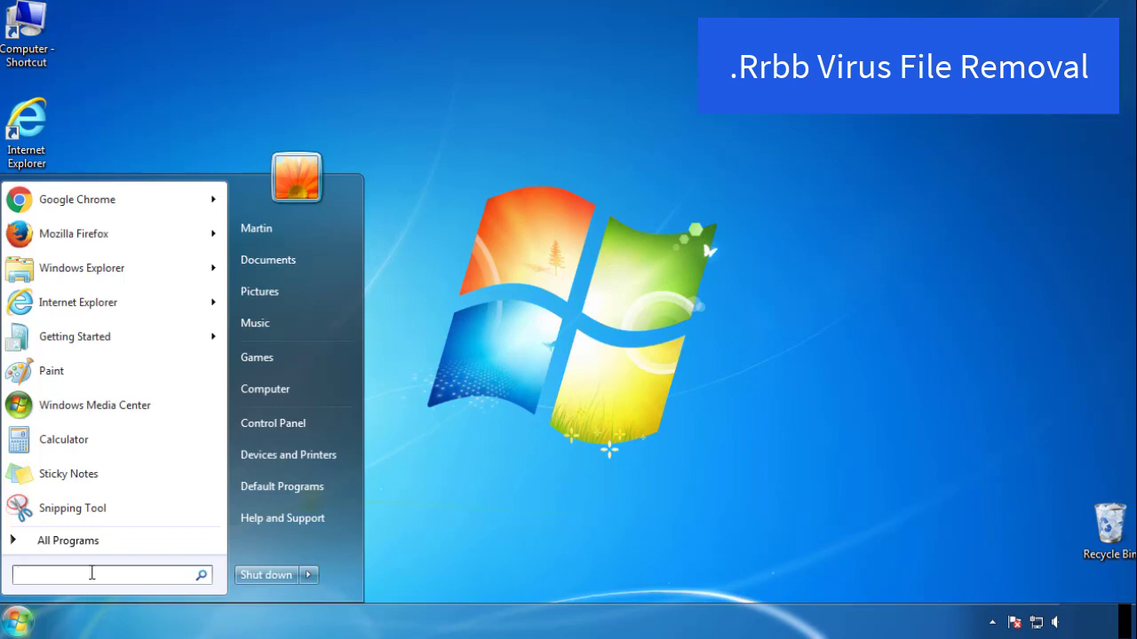
pyautogui.write('mscon')
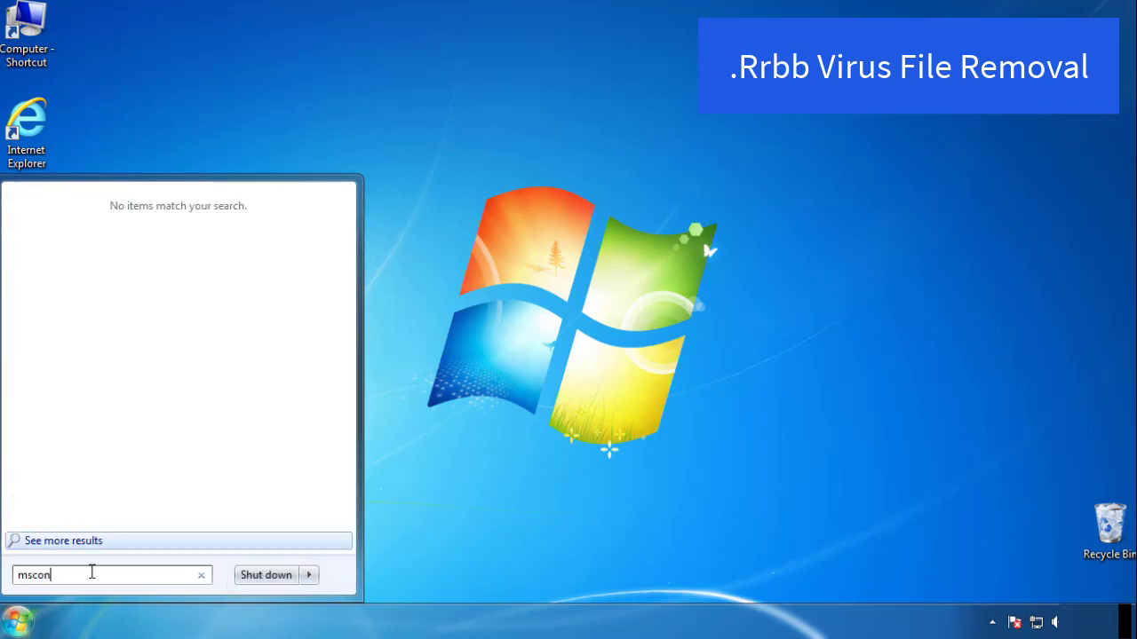
pyautogui.write('fig')
pyautogui.press('Return')
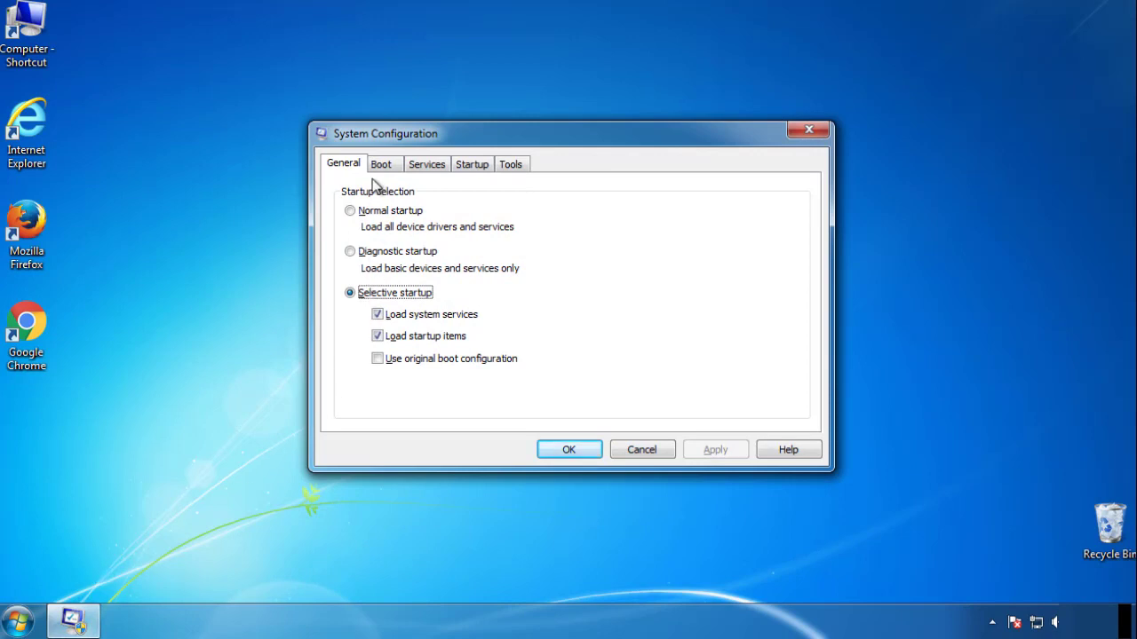
pyautogui.click(381, 165)
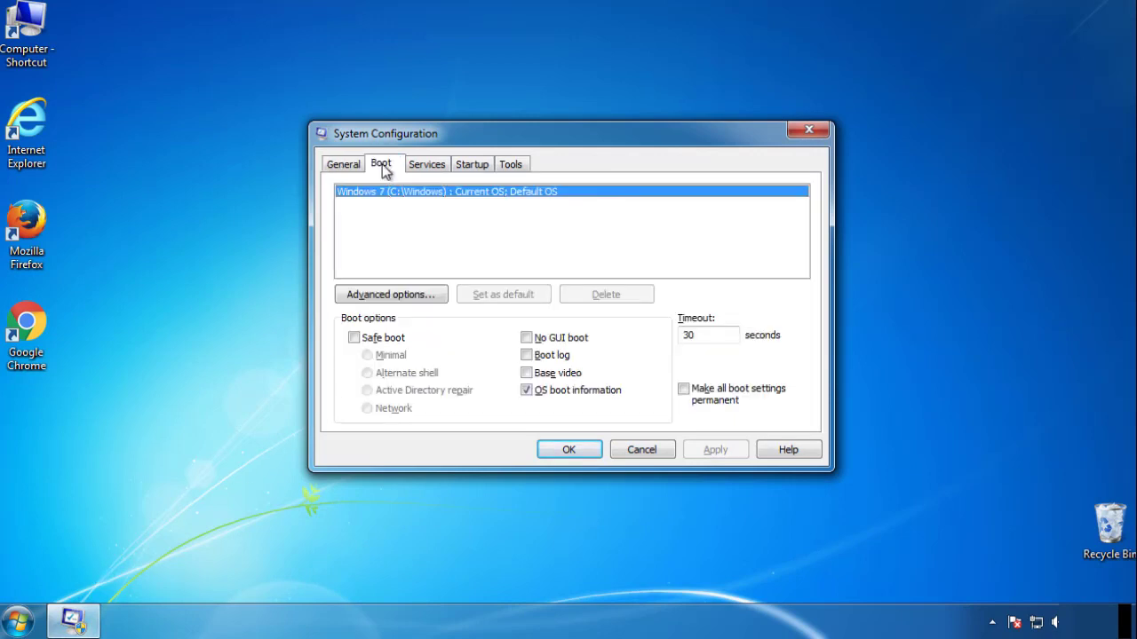
pyautogui.click(354, 337)
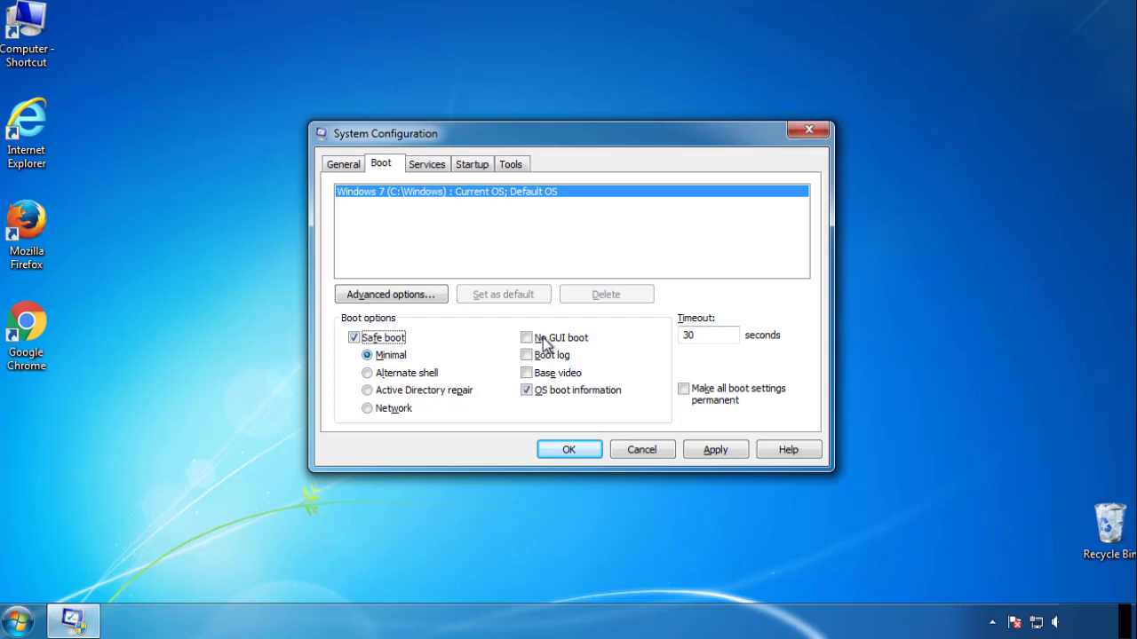
pyautogui.click(572, 451)
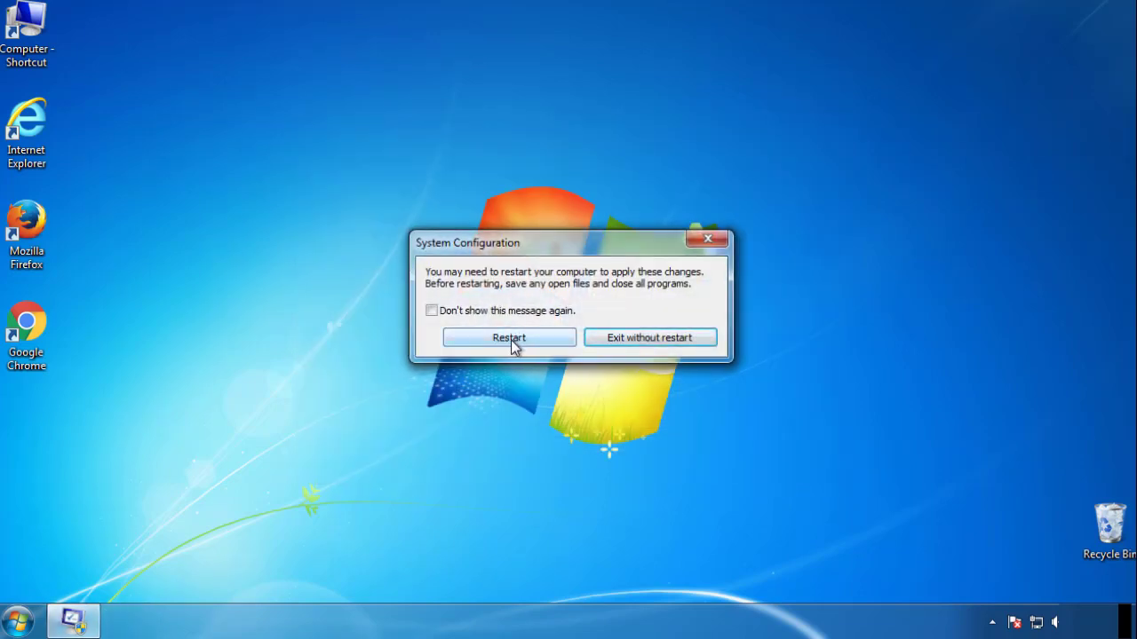
pyautogui.click(511, 340)
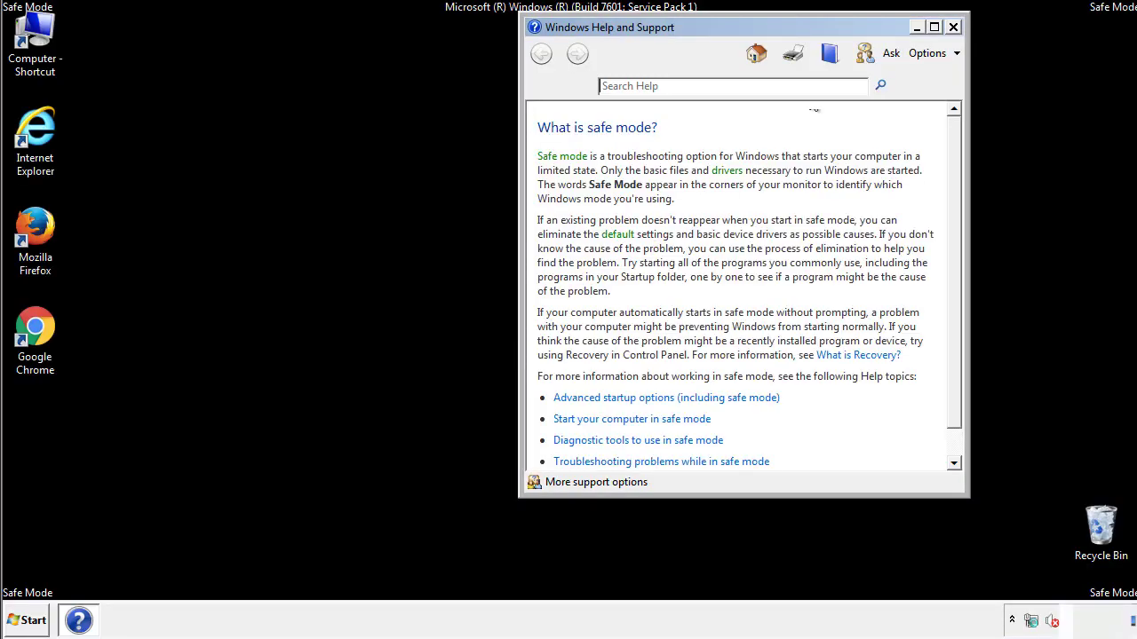
# - Close Safe Mode help and turn on 'Show hidden files, folders, and drives' in Folder Options
pyautogui.click(953, 27)
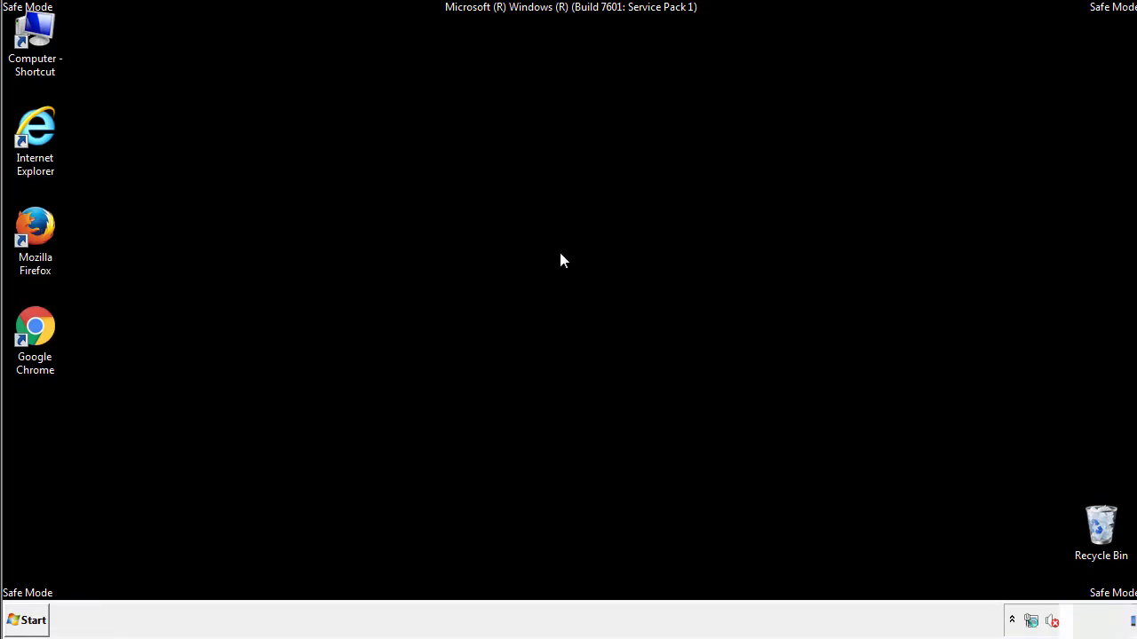
pyautogui.click(33, 619)
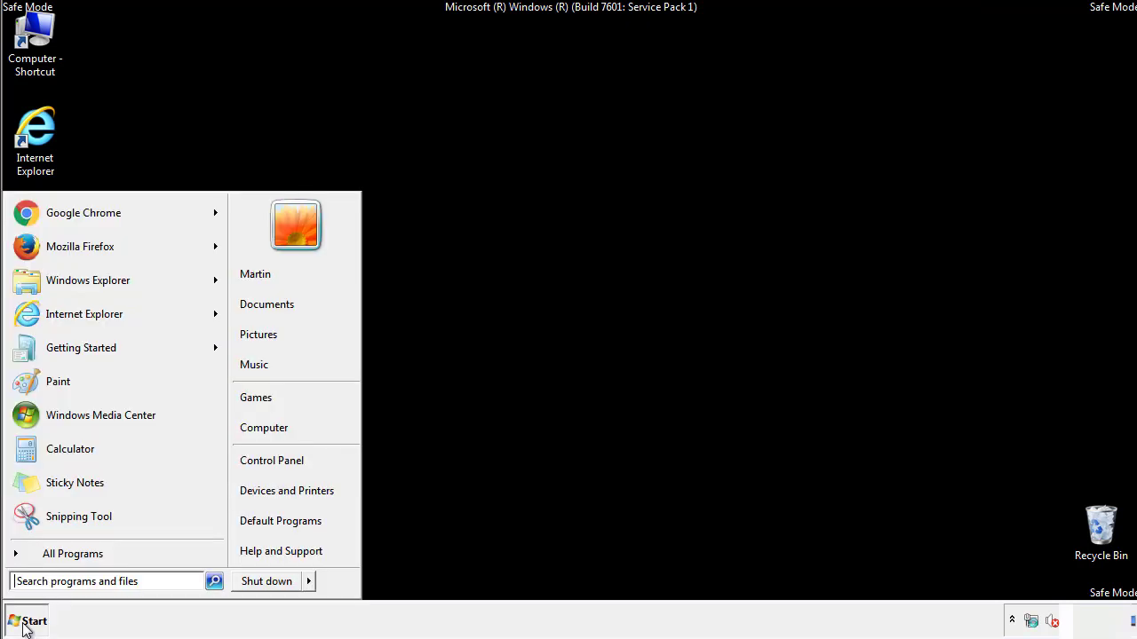
pyautogui.click(284, 457)
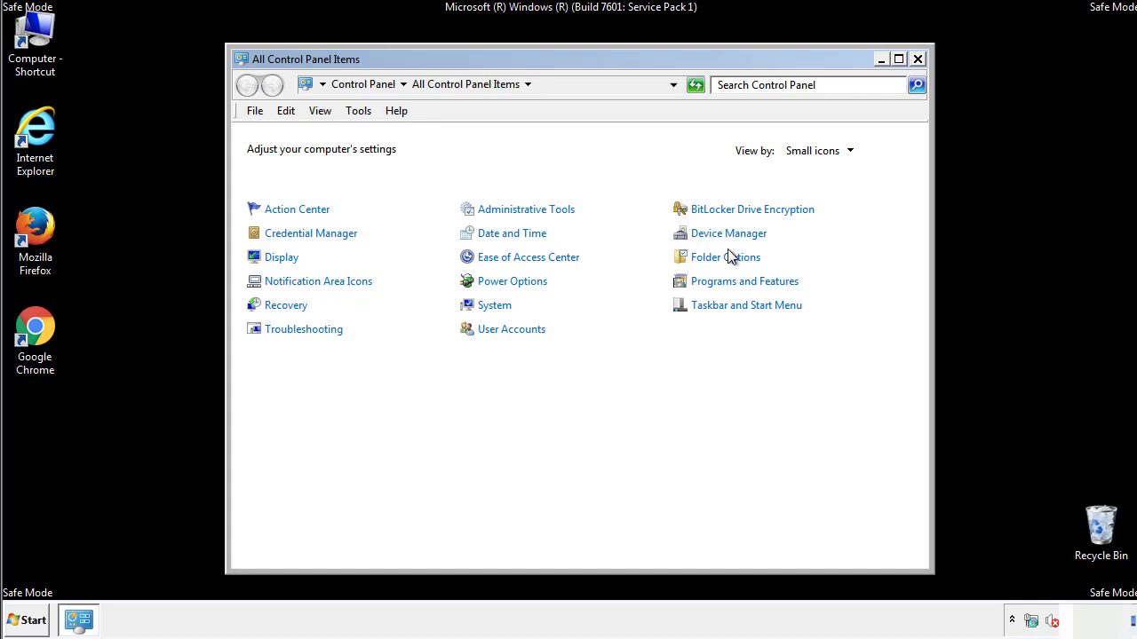
pyautogui.click(730, 258)
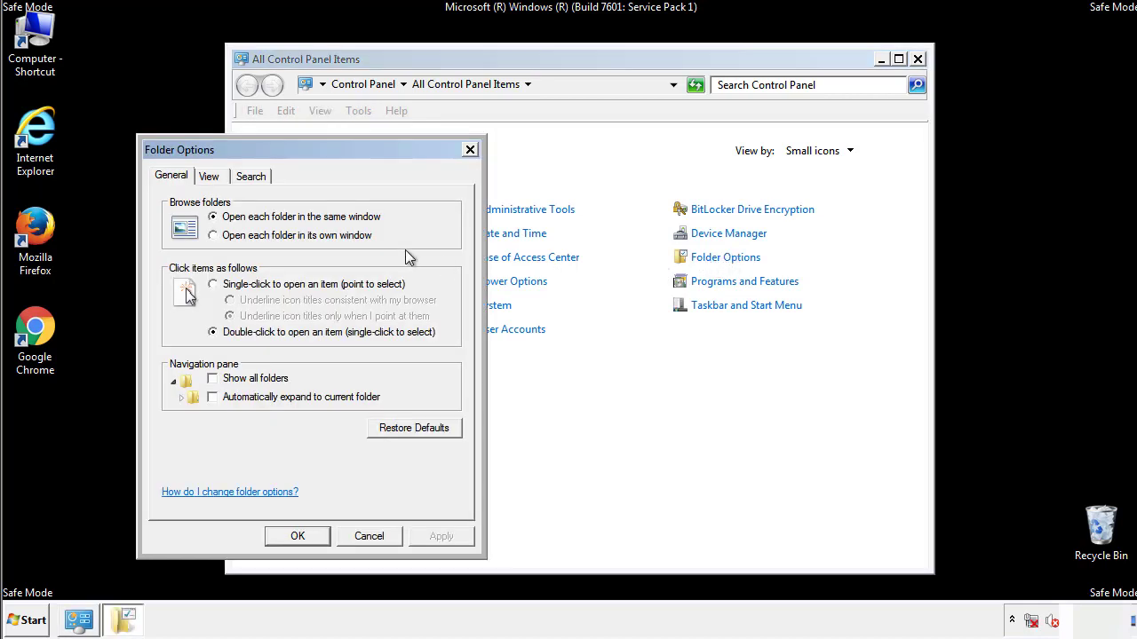
pyautogui.click(210, 178)
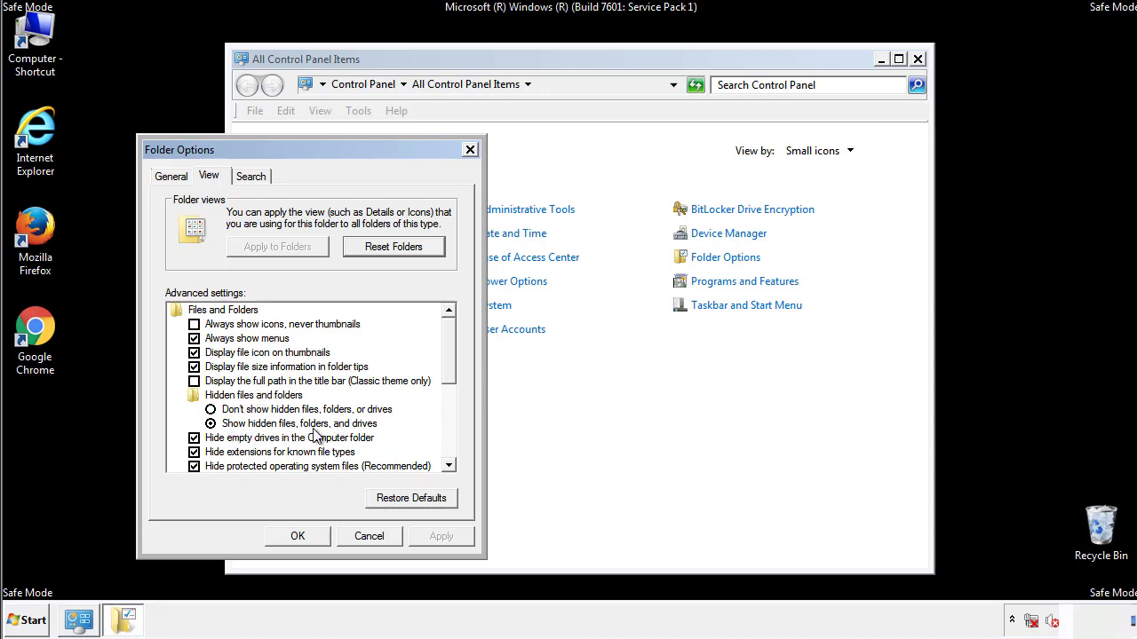
pyautogui.click(306, 534)
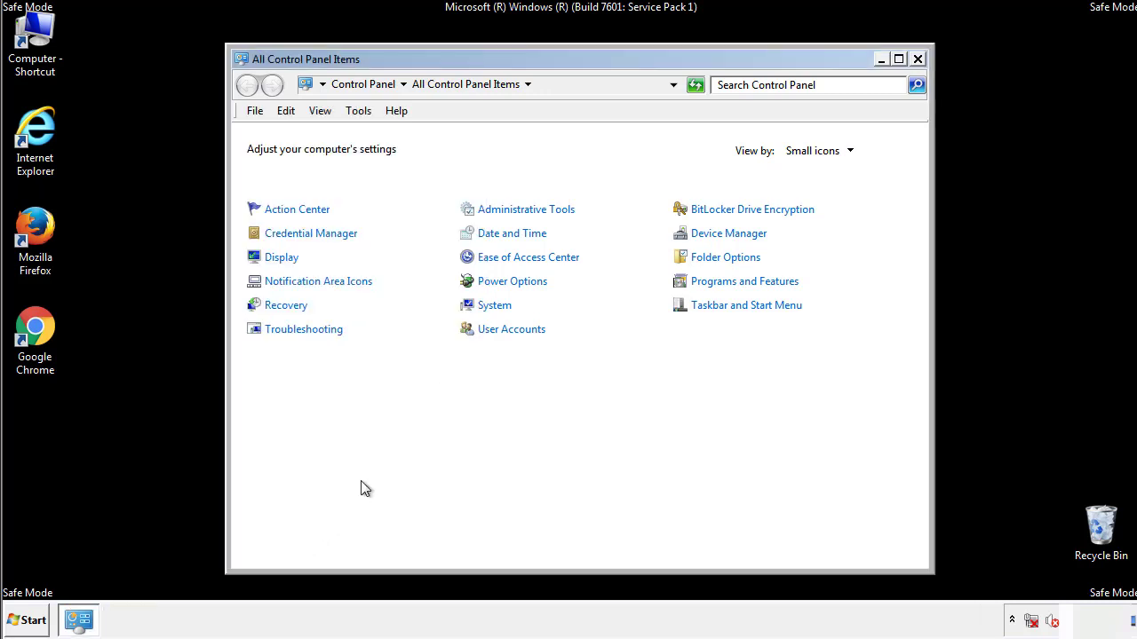
pyautogui.click(917, 59)
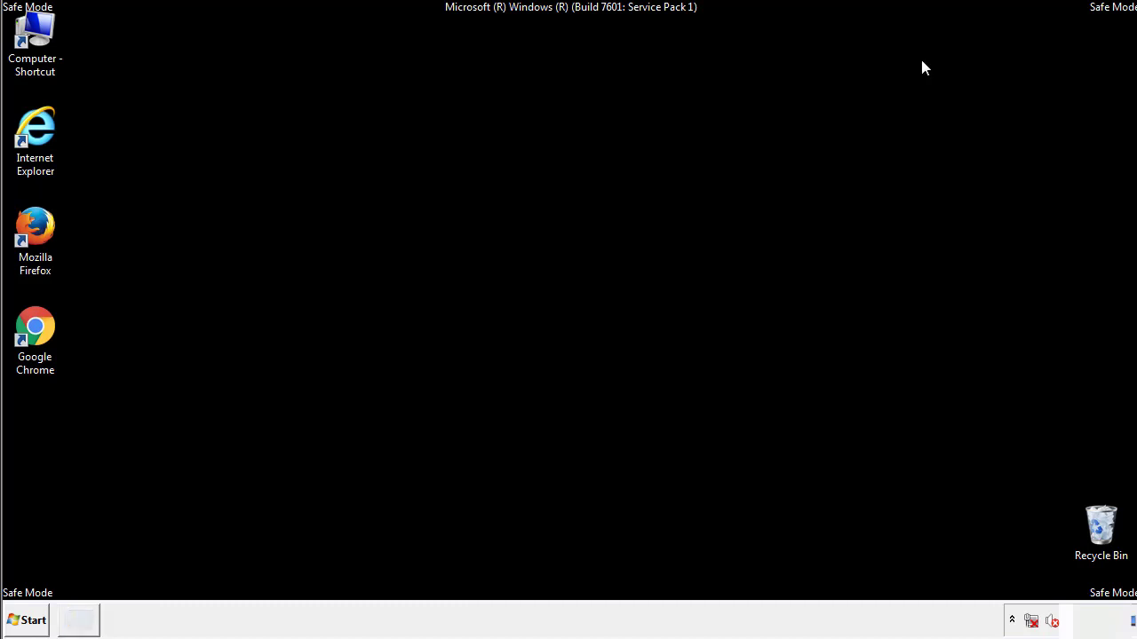
# - Browse from Computer into C:\Windows and scroll down to System32
pyautogui.doubleClick(38, 35)
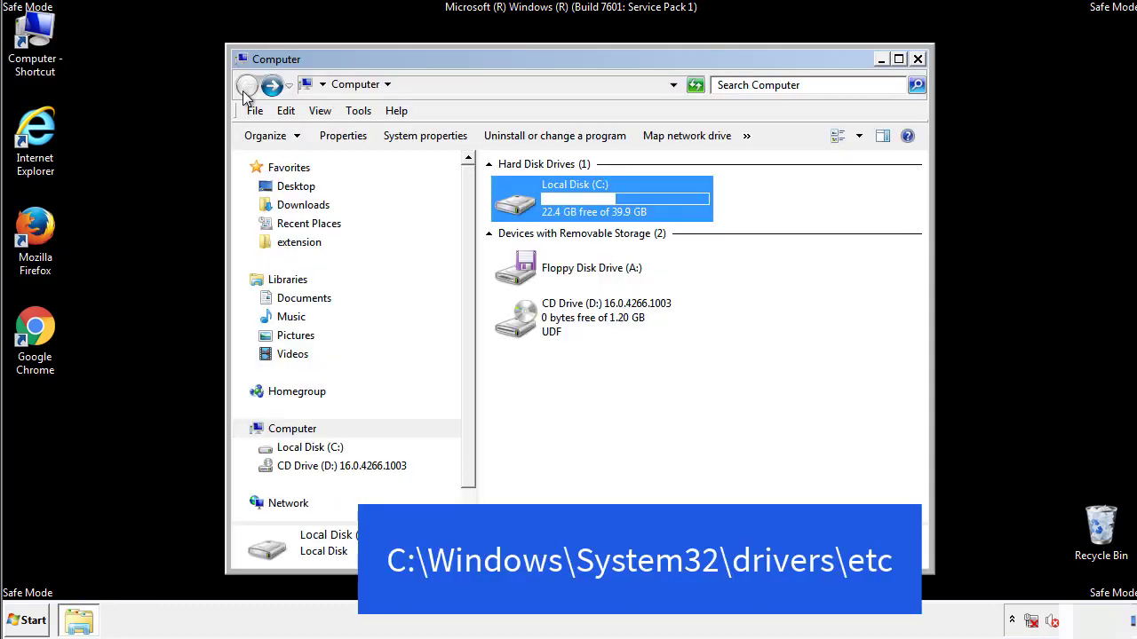
pyautogui.doubleClick(524, 207)
pyautogui.doubleClick(520, 326)
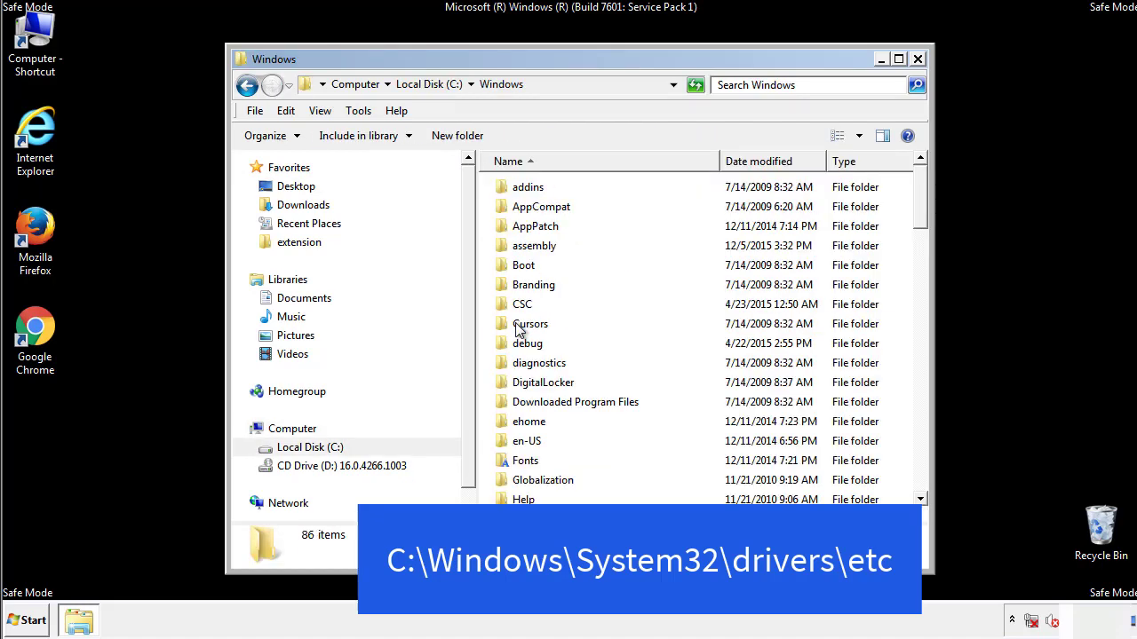
pyautogui.scroll(-2, 522, 402)
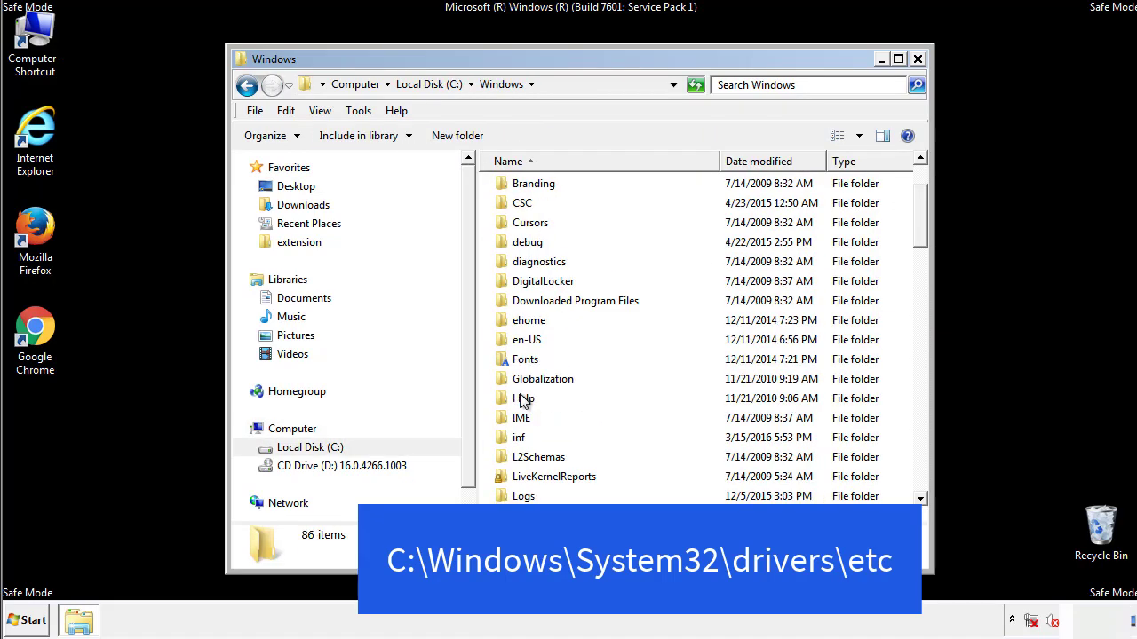
pyautogui.scroll(-2, 522, 402)
pyautogui.scroll(-2, 522, 401)
pyautogui.scroll(-3, 522, 402)
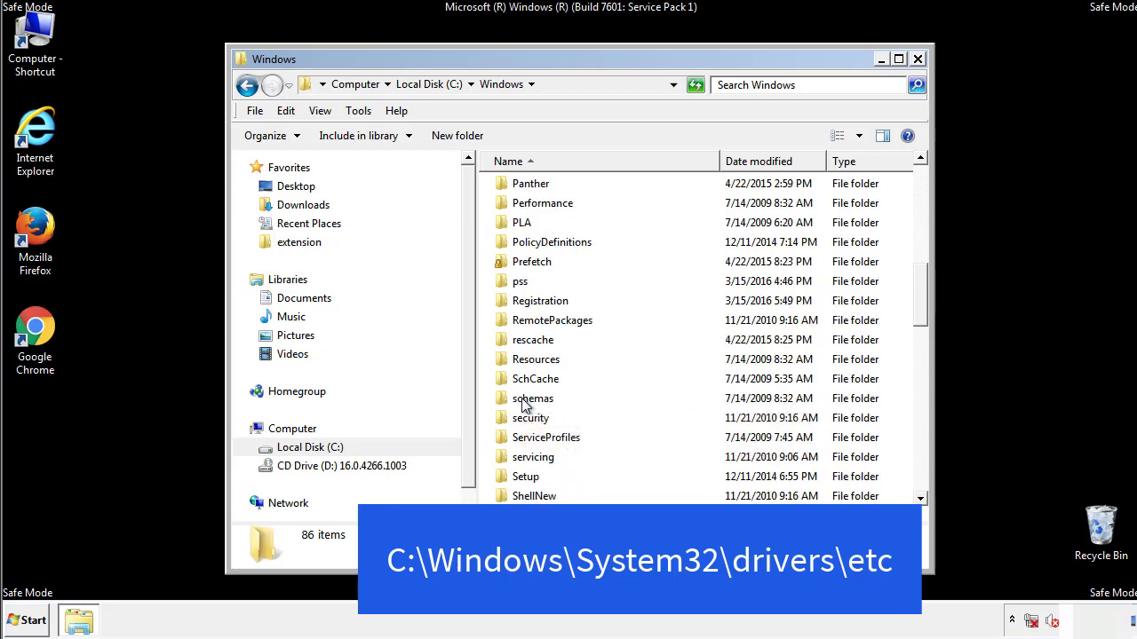
pyautogui.scroll(-2, 522, 402)
# - Open System32\drivers\etc and double-click the hosts file
pyautogui.doubleClick(536, 460)
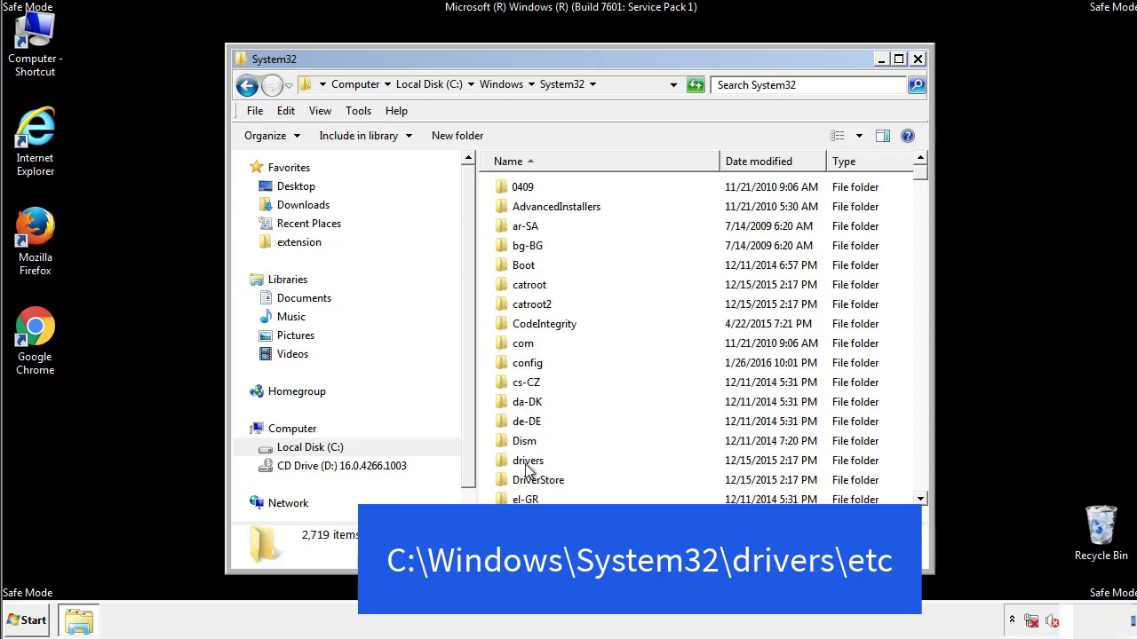
pyautogui.doubleClick(529, 461)
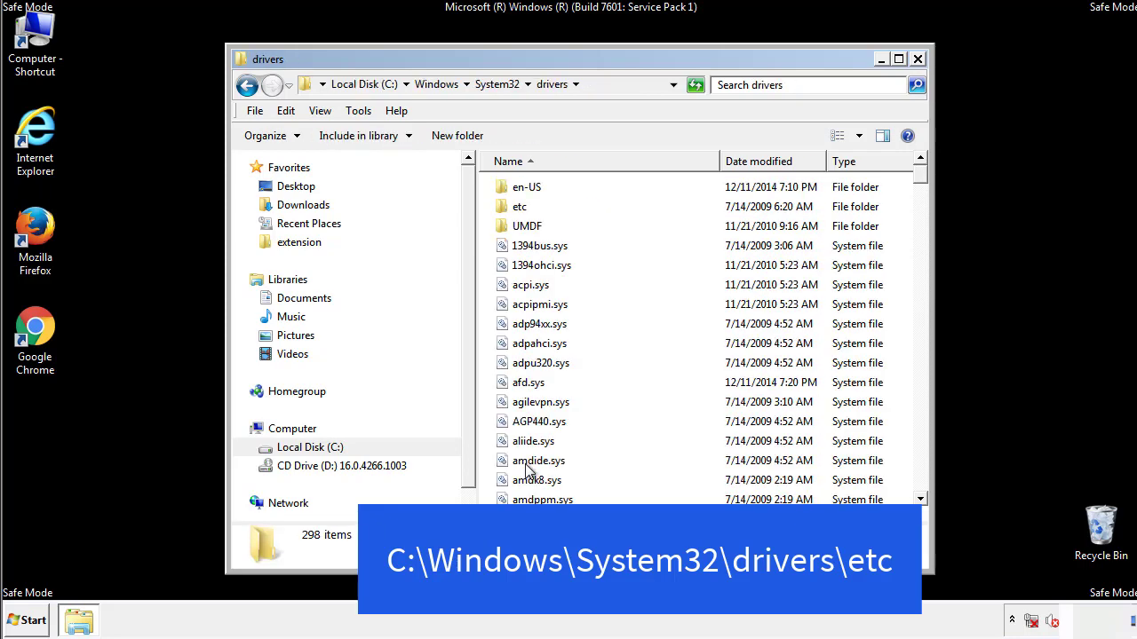
pyautogui.doubleClick(512, 210)
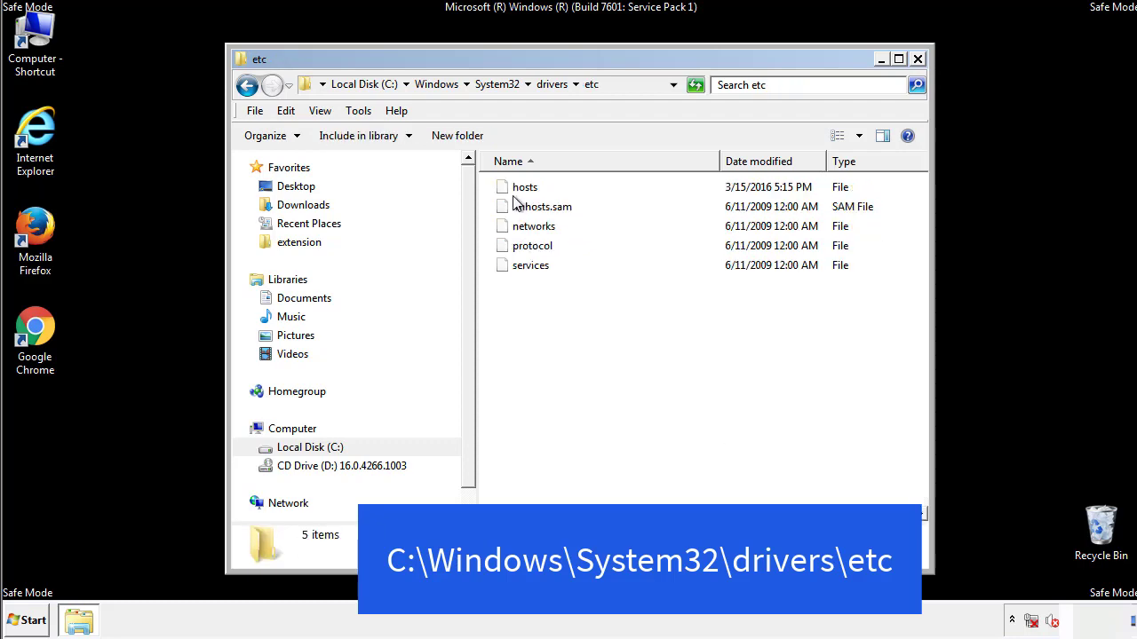
pyautogui.doubleClick(518, 189)
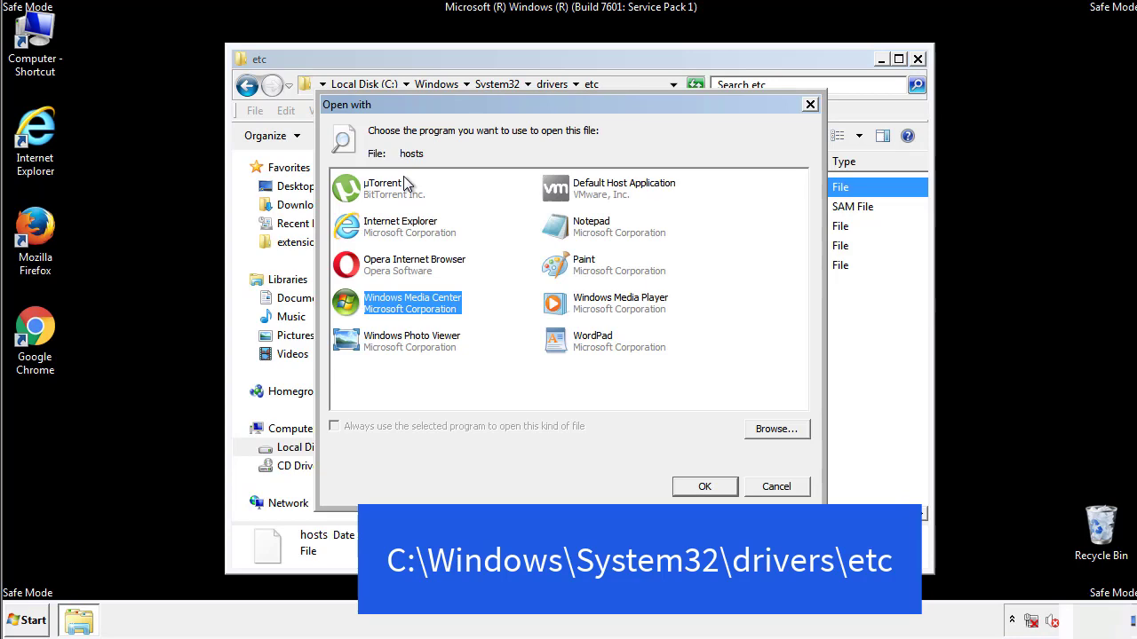
# - Open hosts in Notepad and delete the four suspicious entries
pyautogui.click(575, 232)
pyautogui.click(703, 488)
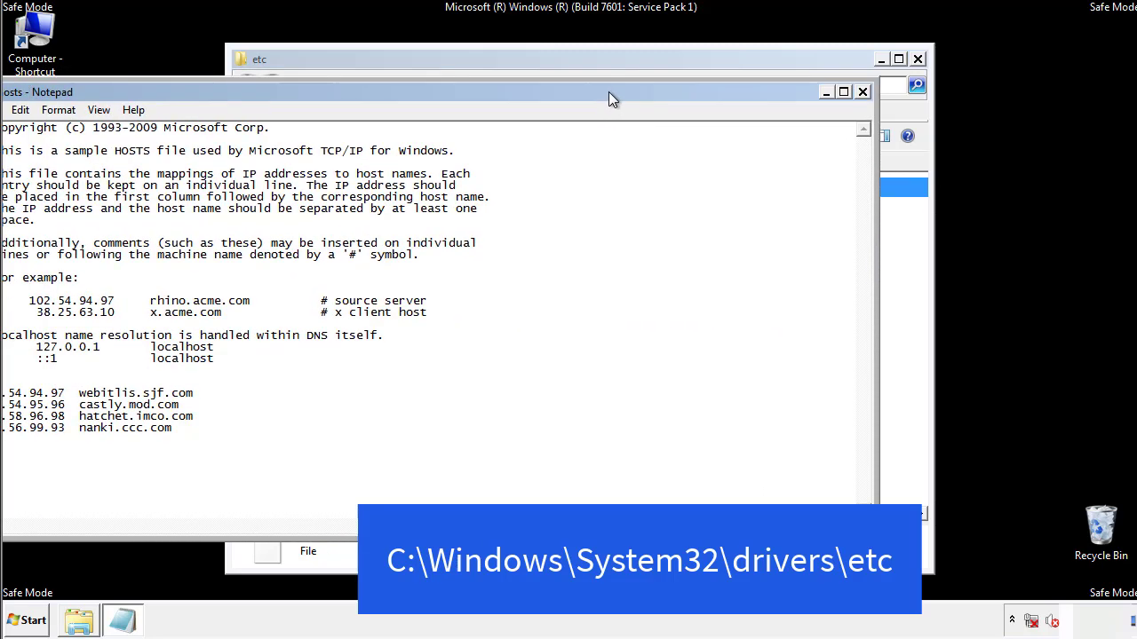
pyautogui.moveTo(465, 86); pyautogui.dragTo(723, 103)
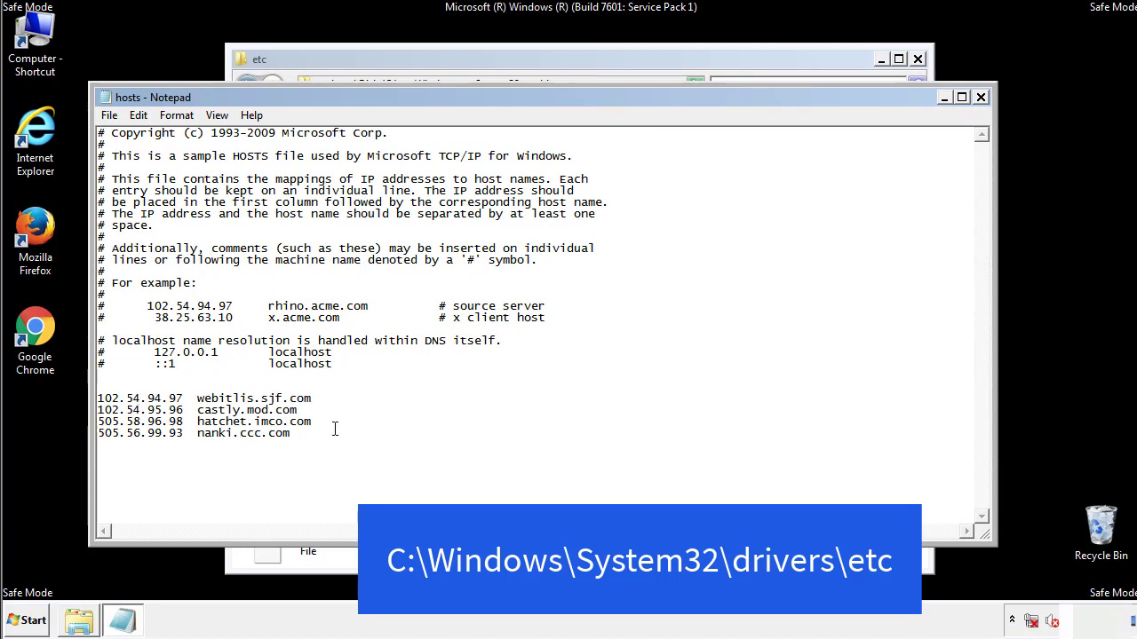
pyautogui.moveTo(318, 435); pyautogui.dragTo(120, 394)
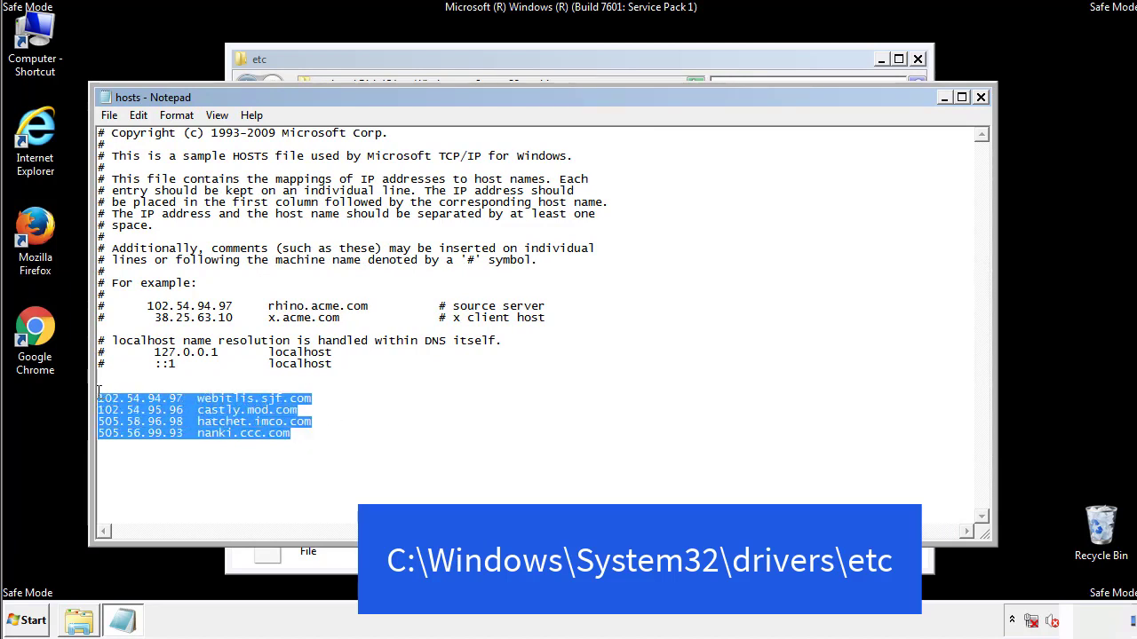
pyautogui.press('Delete')
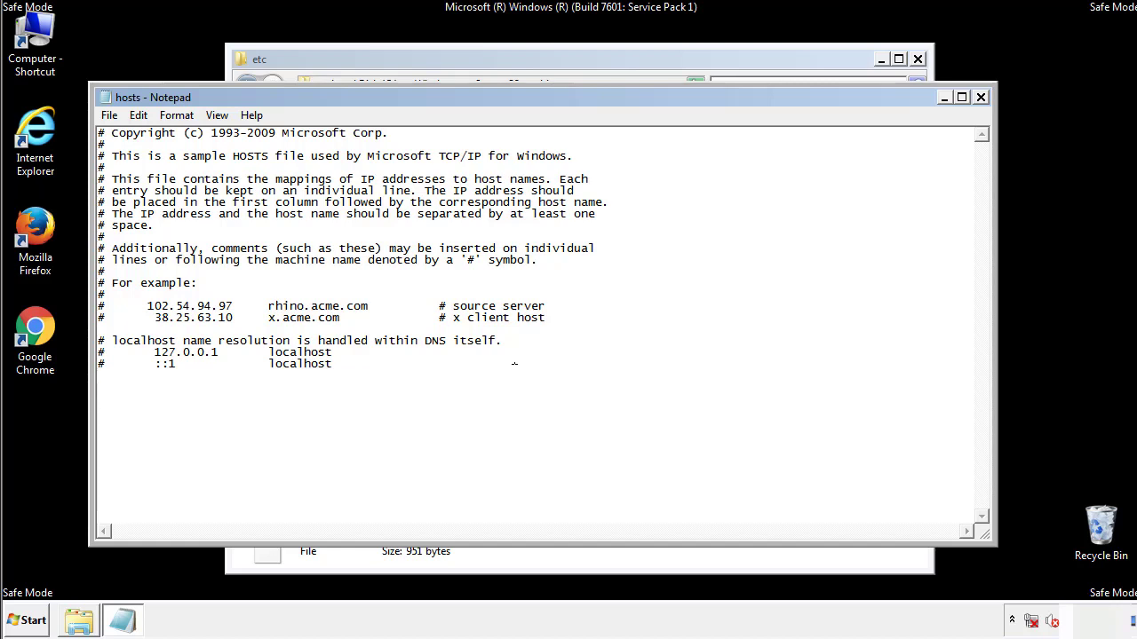
# - Save hosts while closing Notepad, then close the etc folder window
pyautogui.click(981, 97)
pyautogui.click(500, 325)
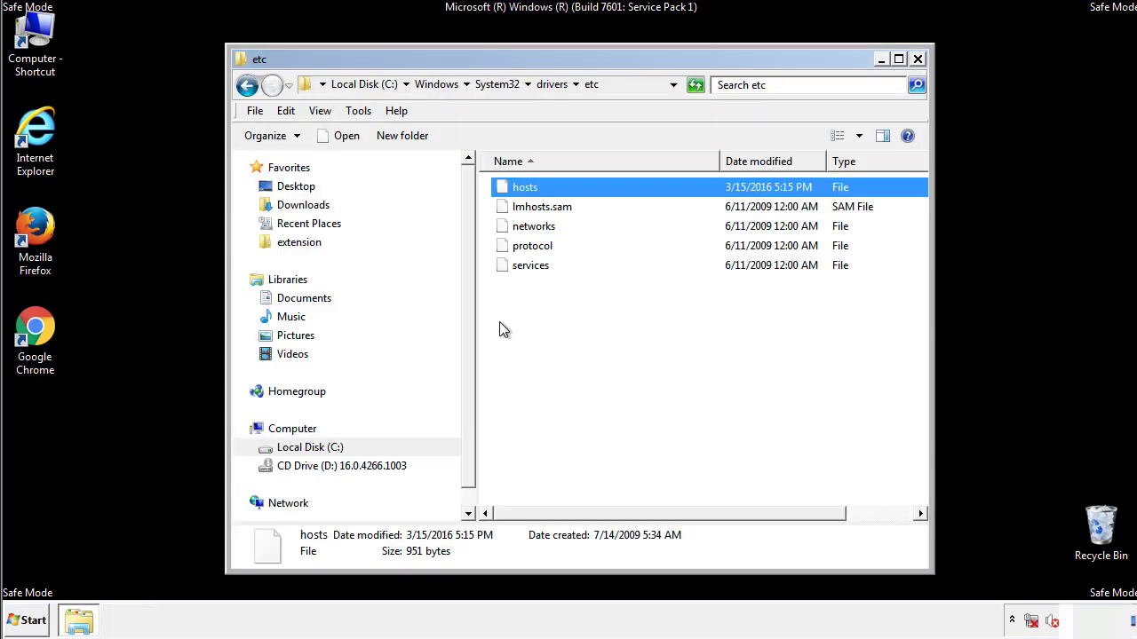
pyautogui.click(499, 325)
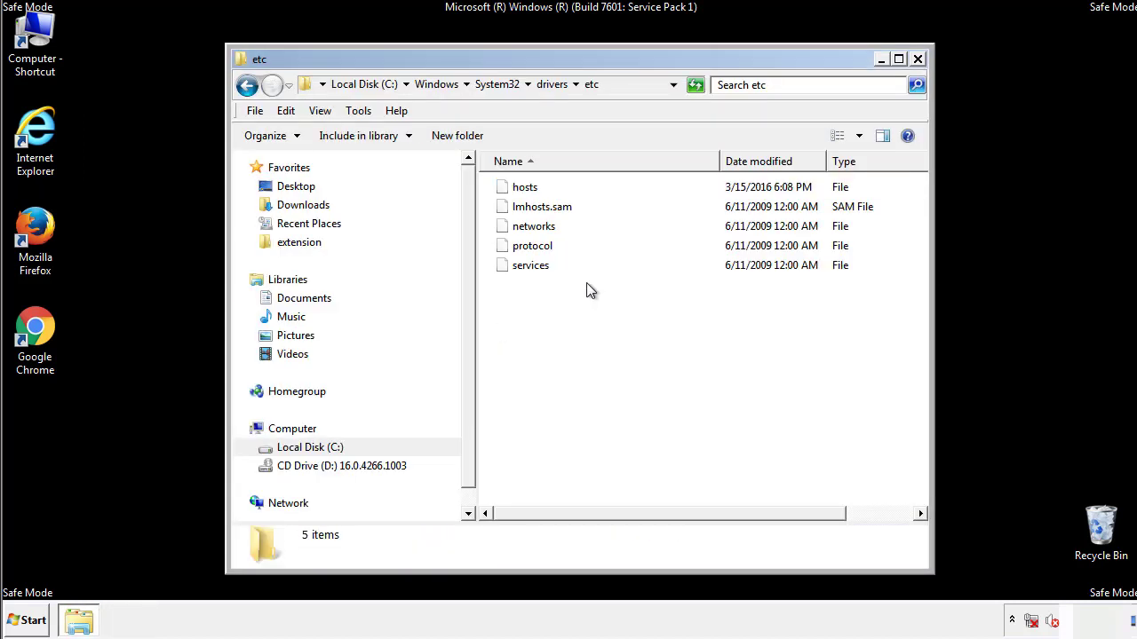
pyautogui.click(917, 59)
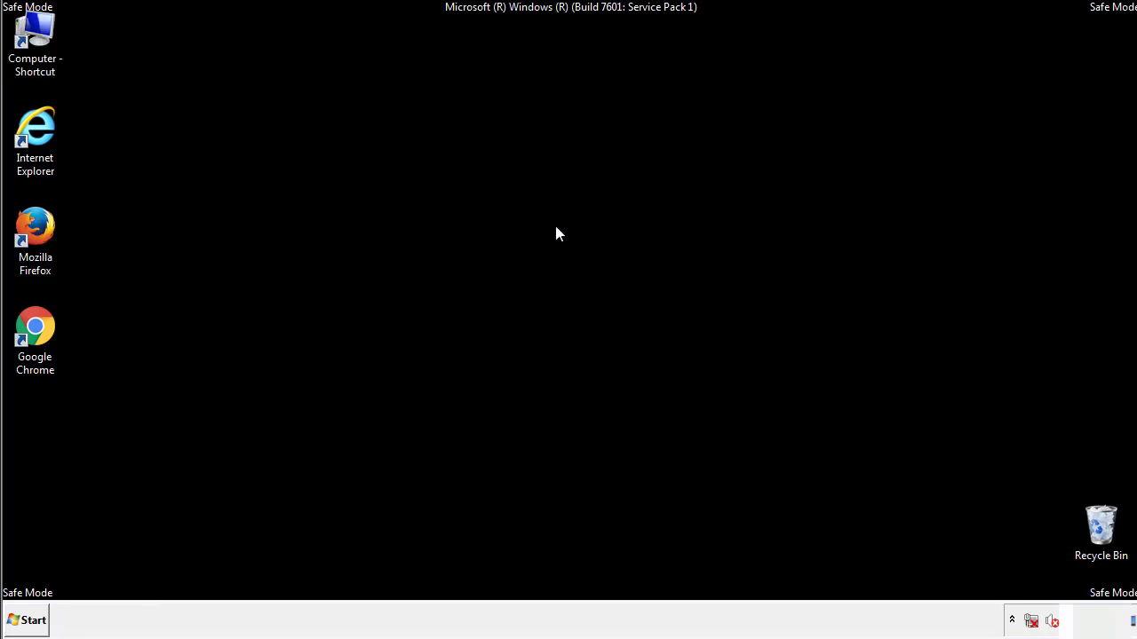
# - Open the Startup folder from the Start menu's All Programs list
pyautogui.click(31, 622)
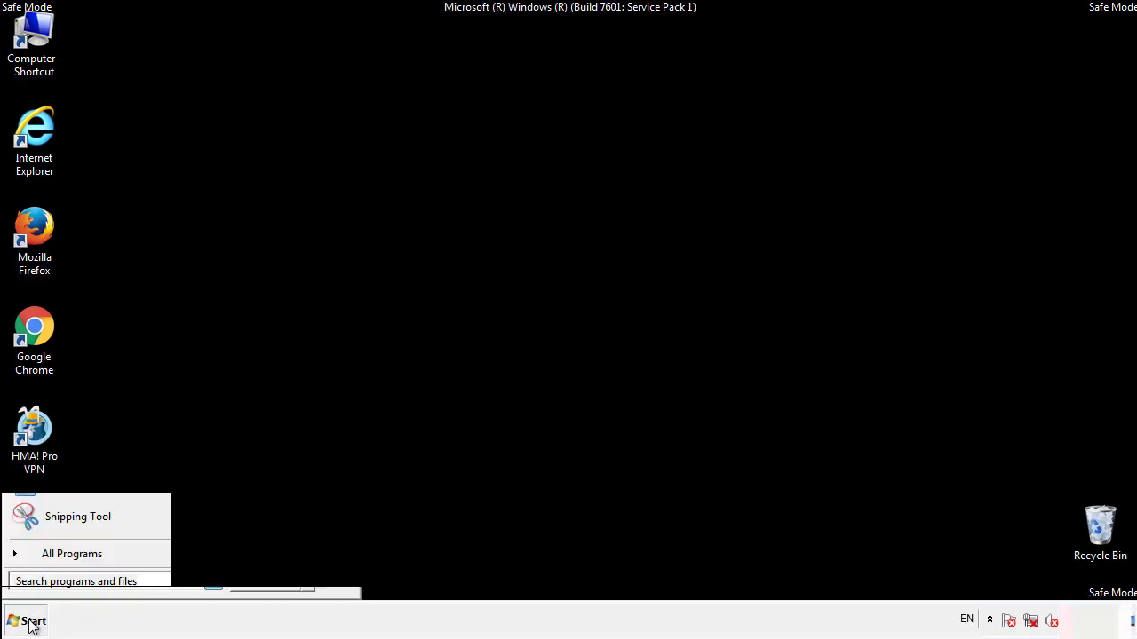
pyautogui.click(51, 558)
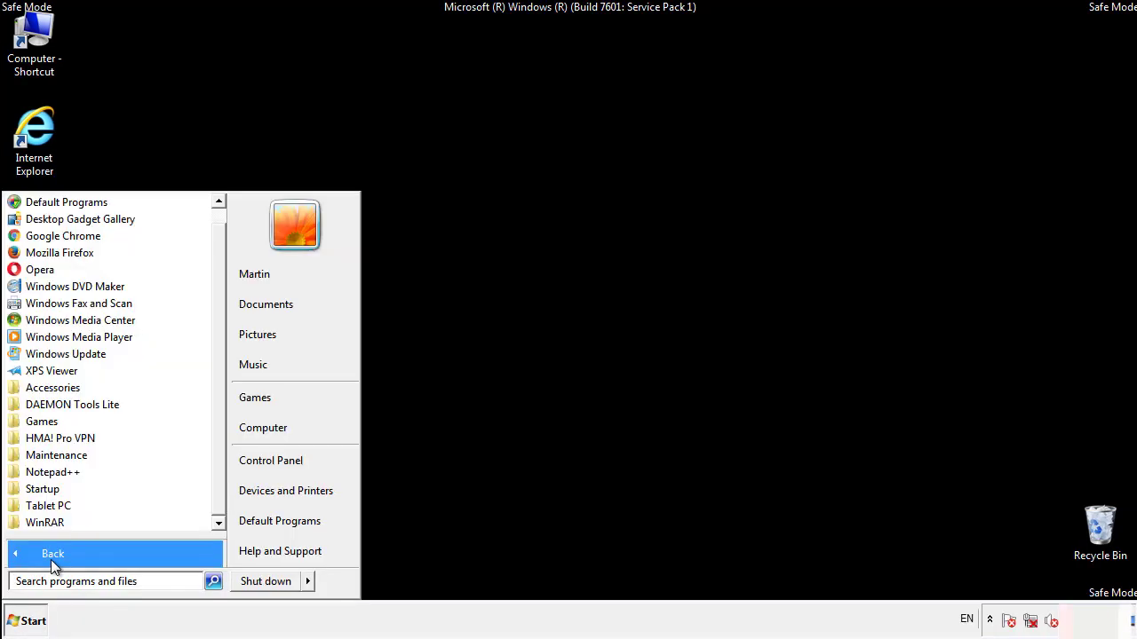
pyautogui.rightClick(44, 488)
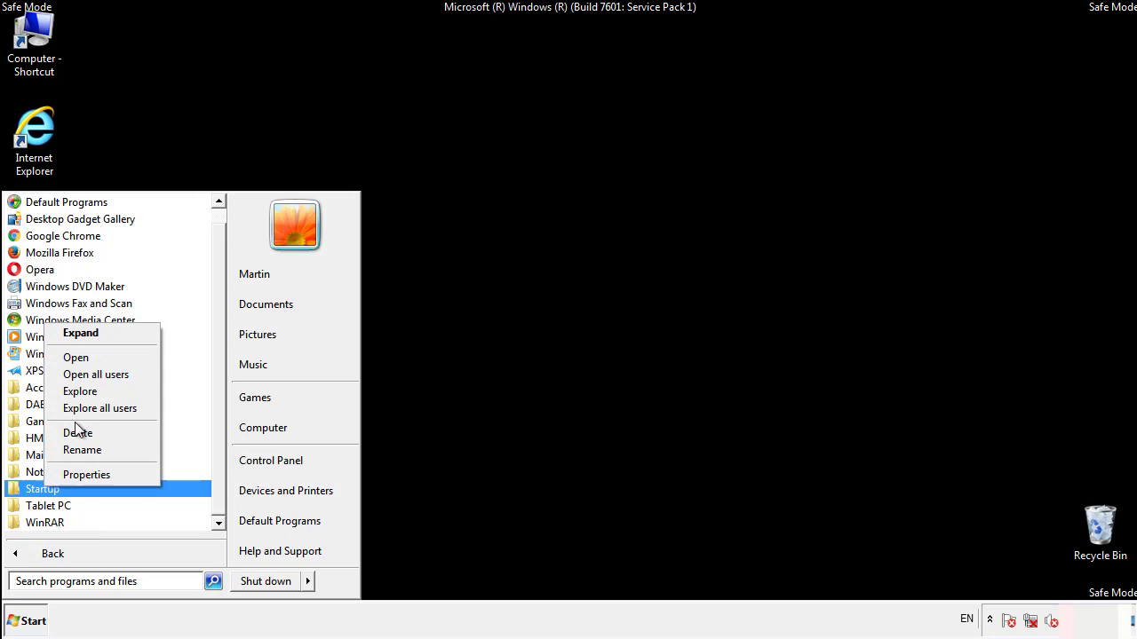
pyautogui.click(86, 357)
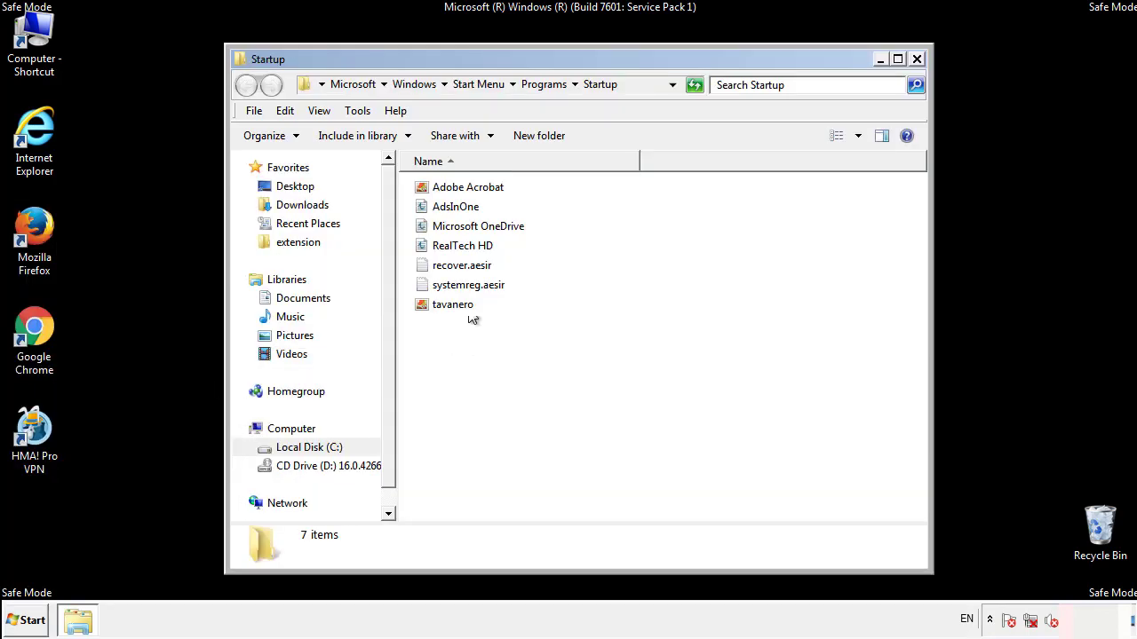
# - Delete AdsInOne, recover.aesir, systemreg.aesir and tavanero to the Recycle Bin
pyautogui.click(464, 209)
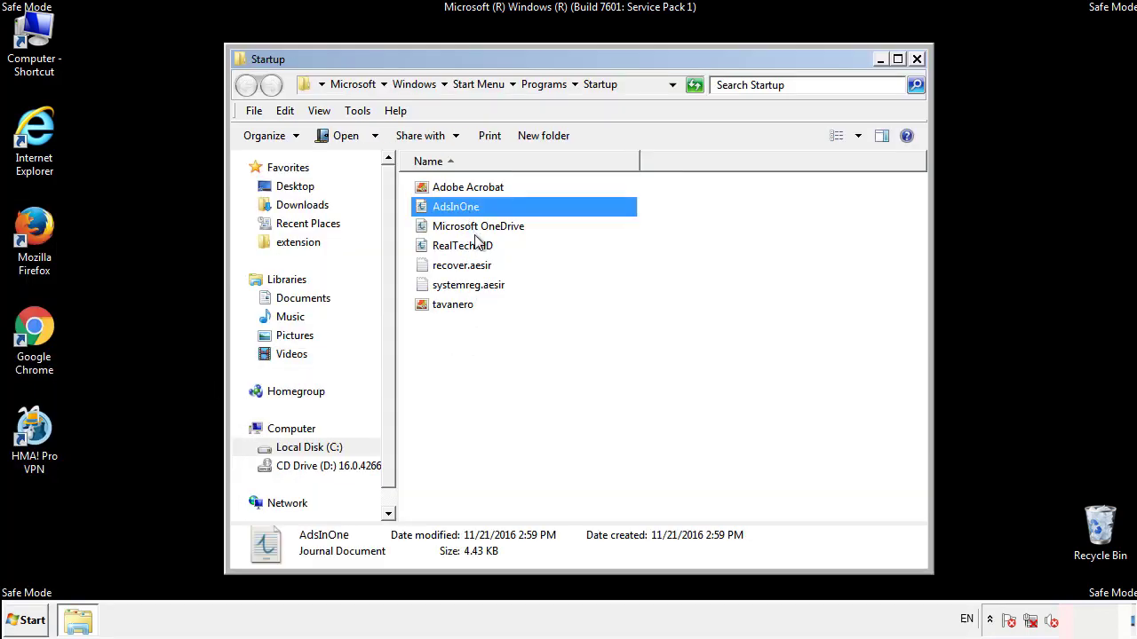
pyautogui.keyDown('ctrl'); pyautogui.click(463, 266); pyautogui.keyUp('ctrl')
pyautogui.keyDown('ctrl'); pyautogui.click(471, 285); pyautogui.keyUp('ctrl')
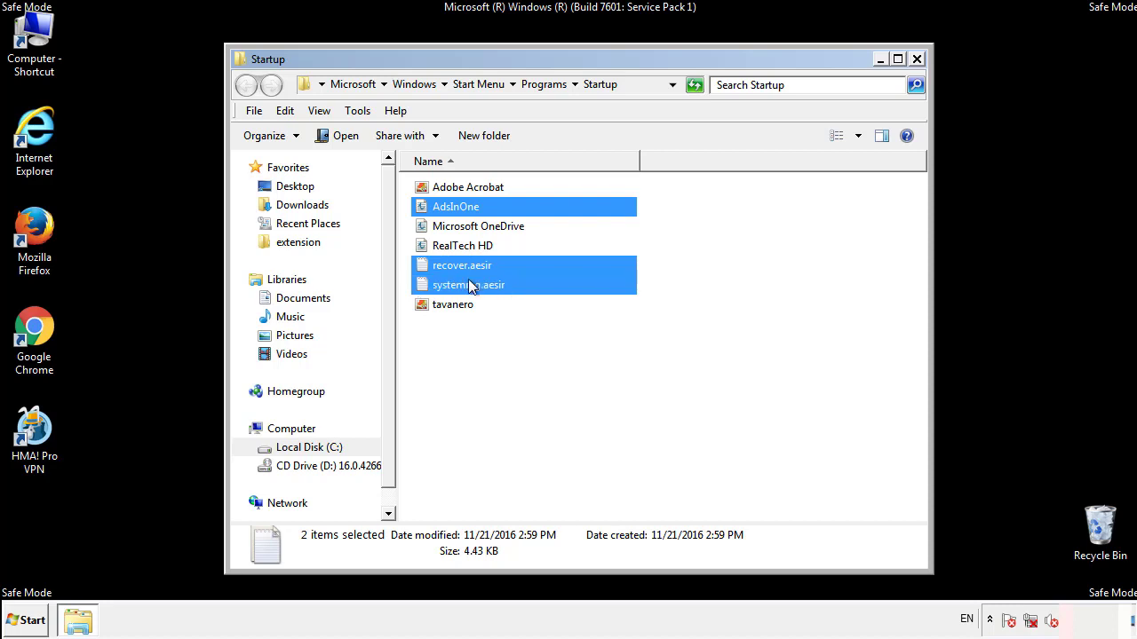
pyautogui.keyDown('ctrl'); pyautogui.click(455, 304); pyautogui.keyUp('ctrl')
pyautogui.rightClick(450, 305)
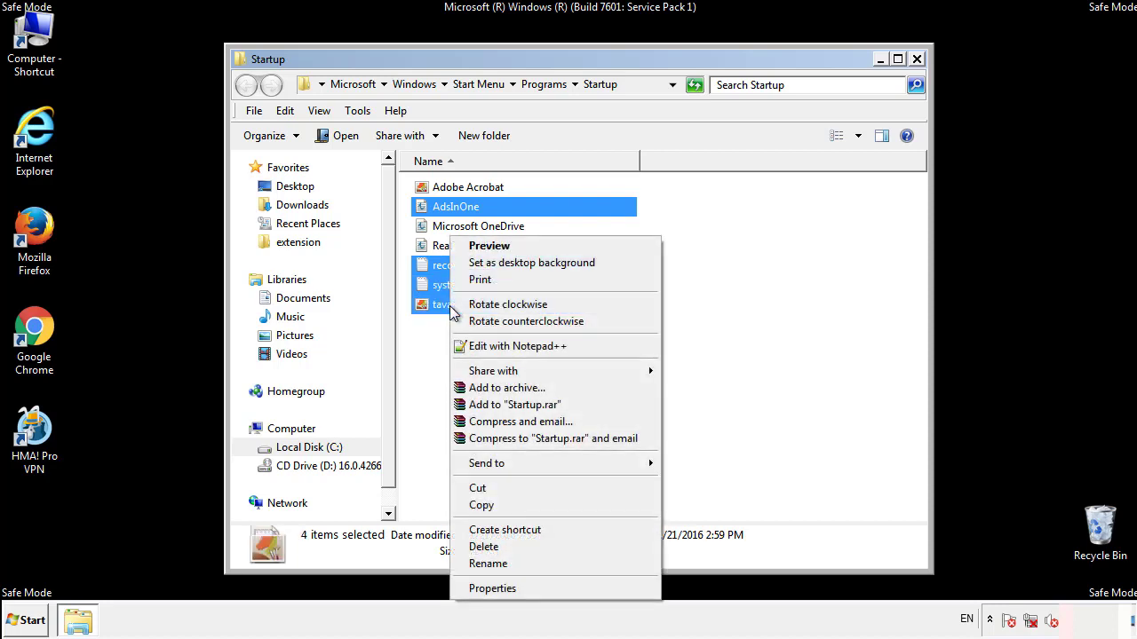
pyautogui.click(479, 546)
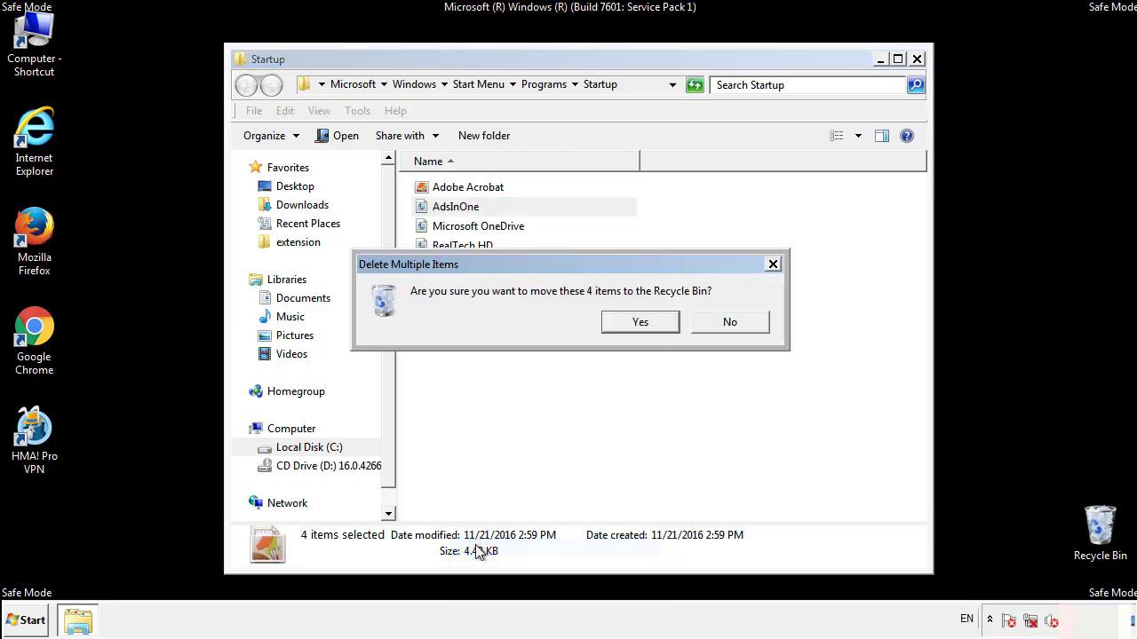
pyautogui.click(626, 324)
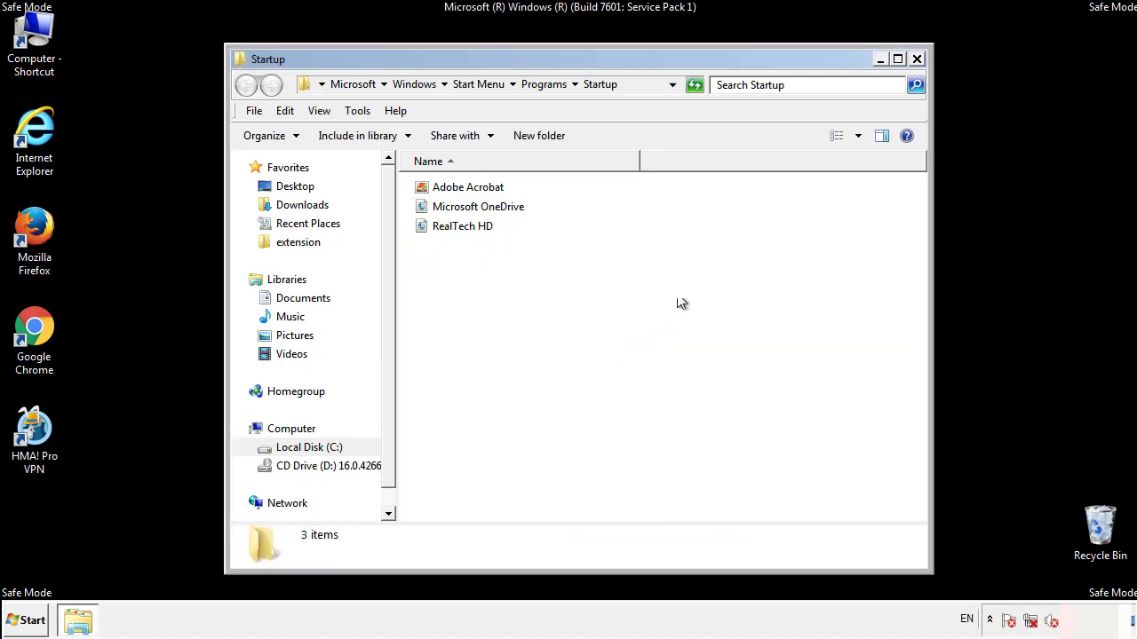
pyautogui.click(919, 67)
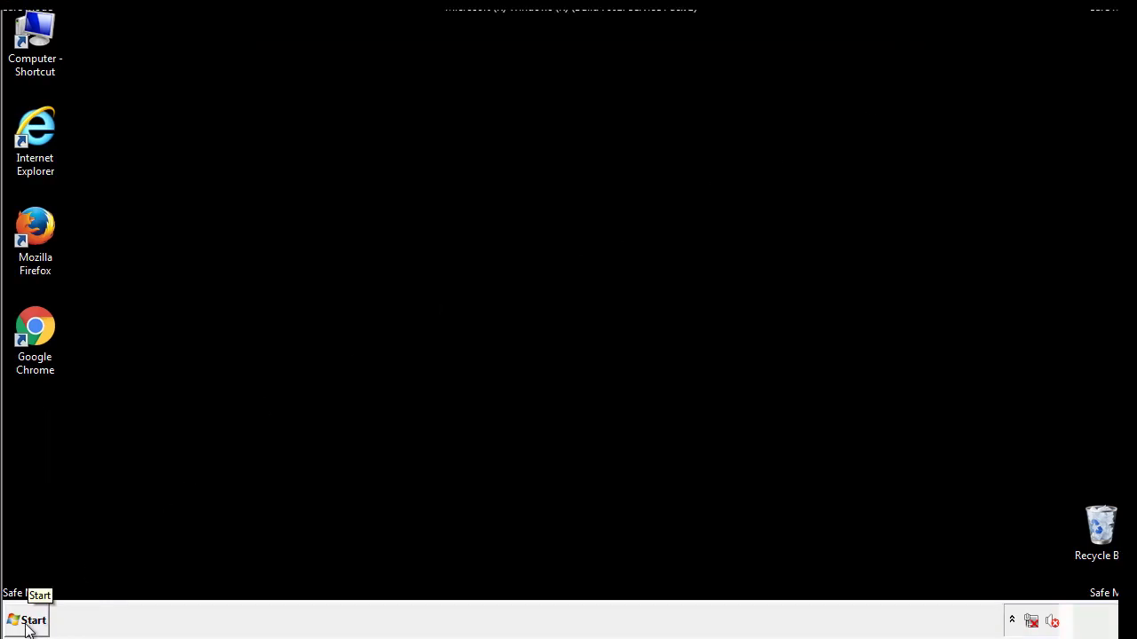
# - Launch regedit and expand HKEY_LOCAL_MACHINE > SOFTWARE > Microsoft
pyautogui.click(26, 626)
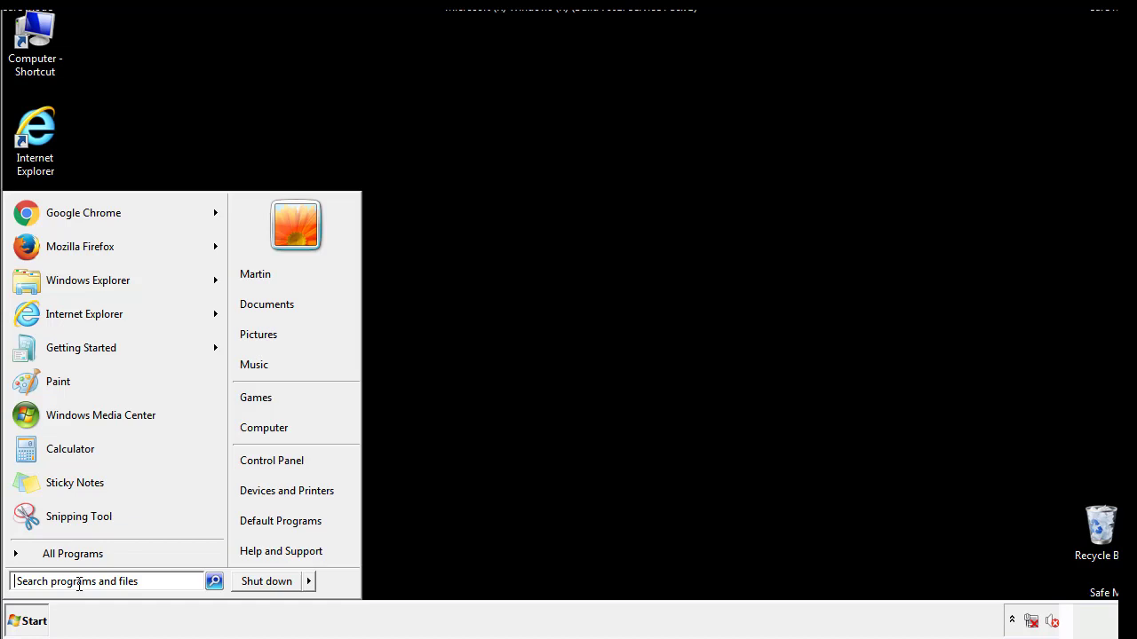
pyautogui.write('reged')
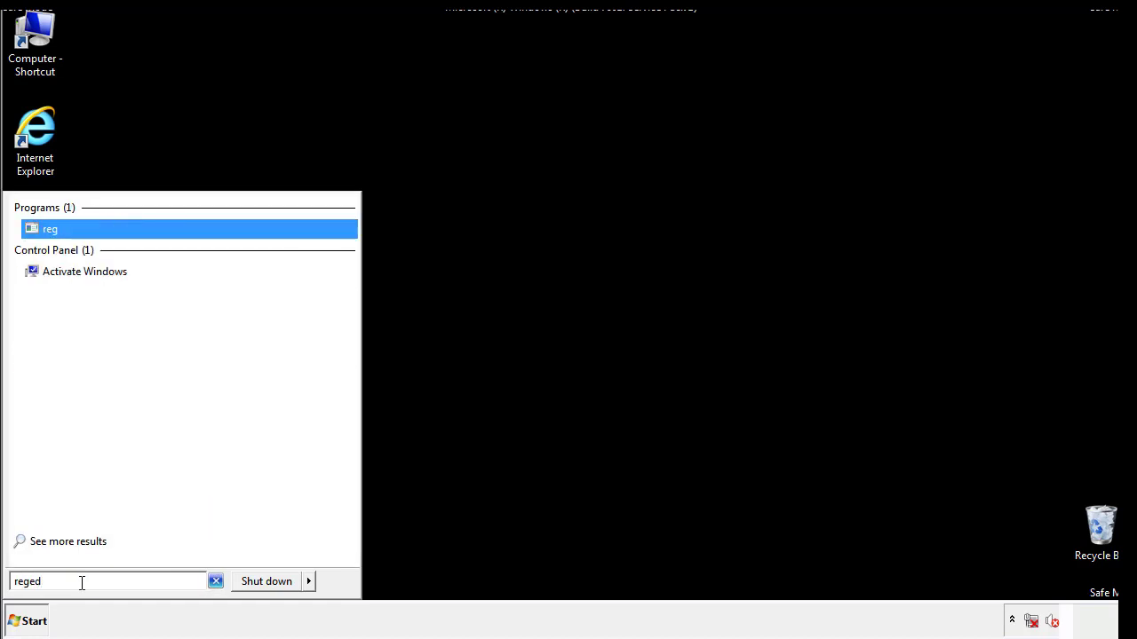
pyautogui.write('it')
pyautogui.press('Return')
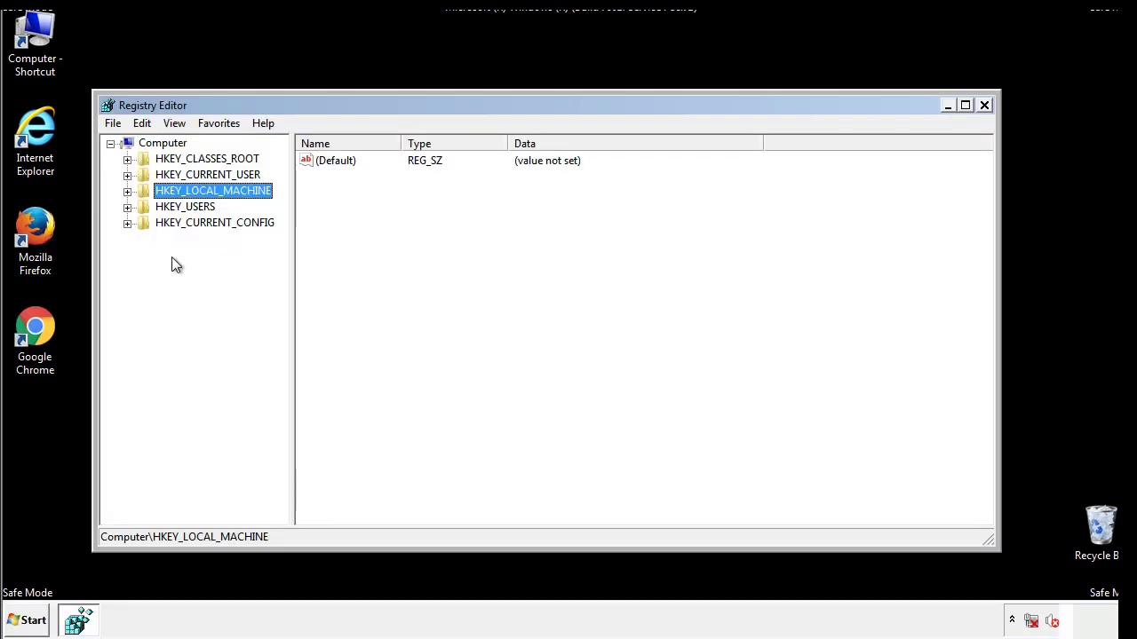
pyautogui.click(127, 192)
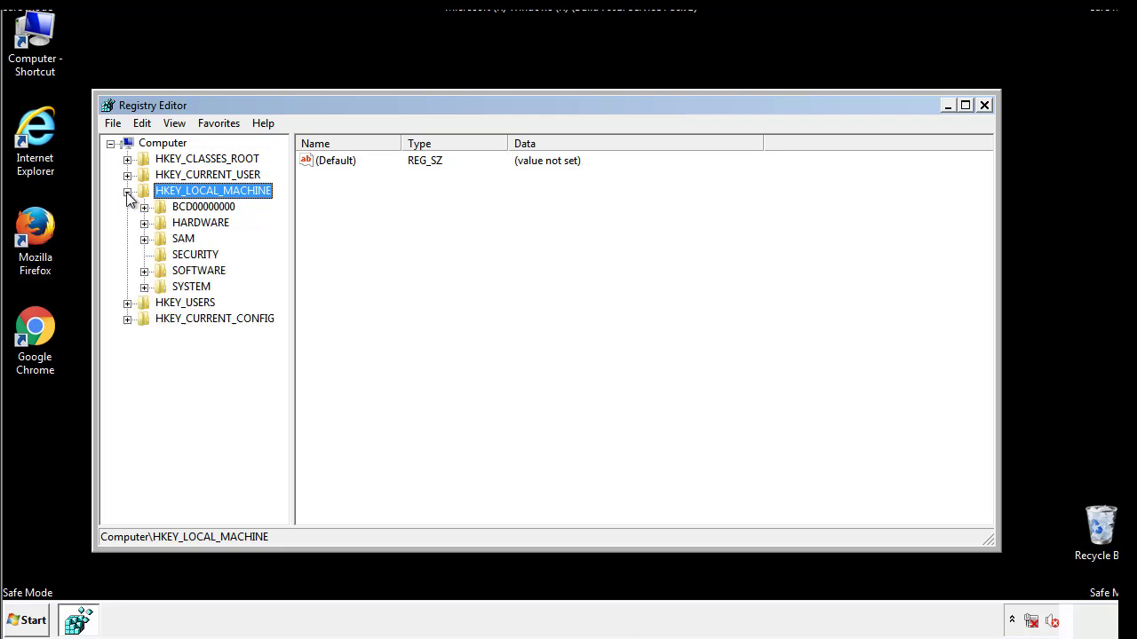
pyautogui.click(144, 271)
pyautogui.moveTo(280, 262); pyautogui.dragTo(281, 294)
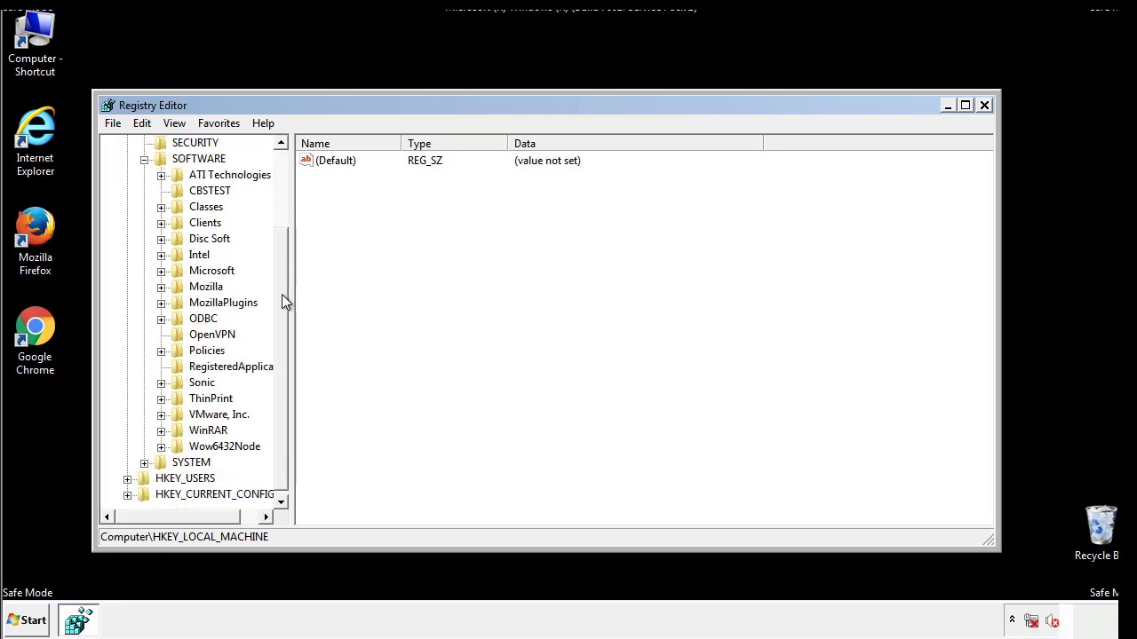
pyautogui.click(161, 271)
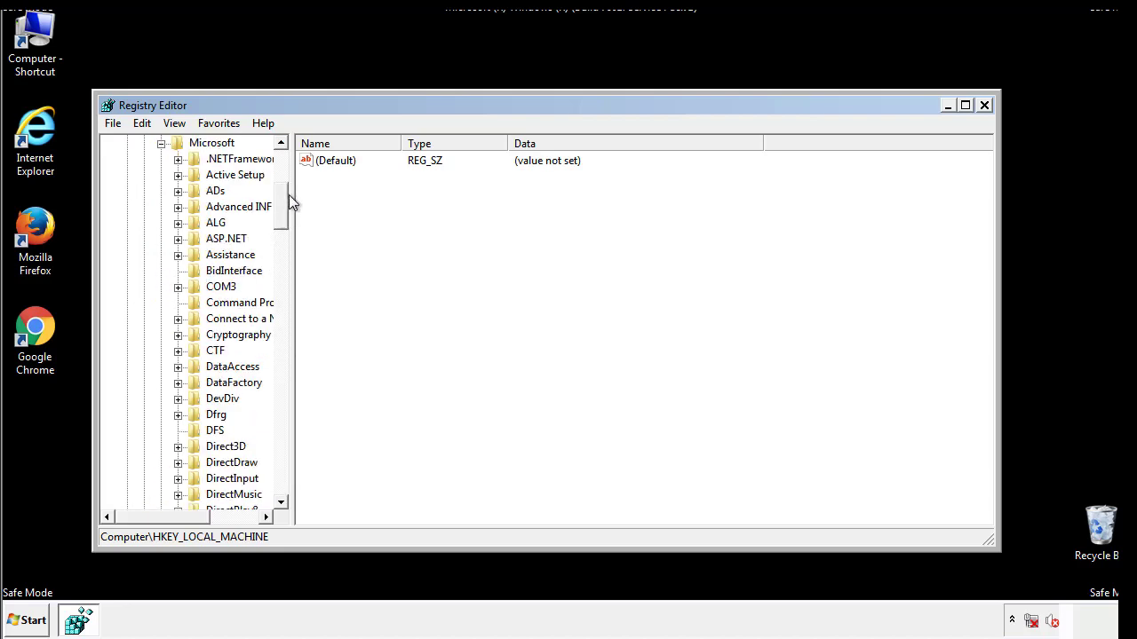
pyautogui.moveTo(280, 218); pyautogui.dragTo(281, 455)
# - Open Windows\CurrentVersion\Run and delete the tappi.loc value
pyautogui.click(178, 270)
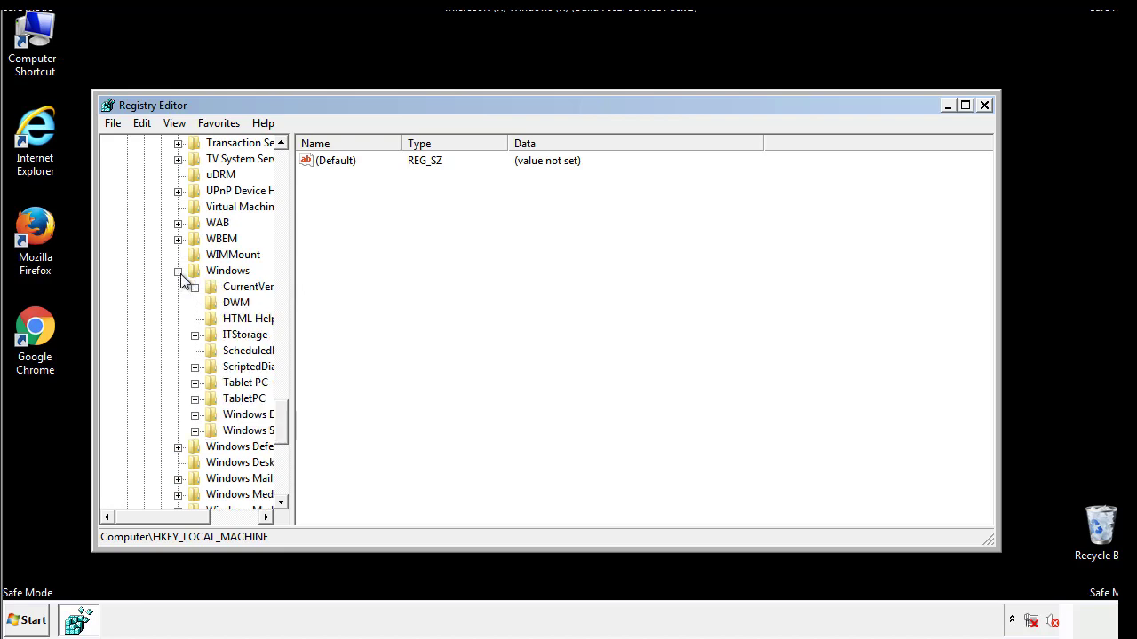
pyautogui.moveTo(155, 511); pyautogui.dragTo(181, 522)
pyautogui.click(146, 286)
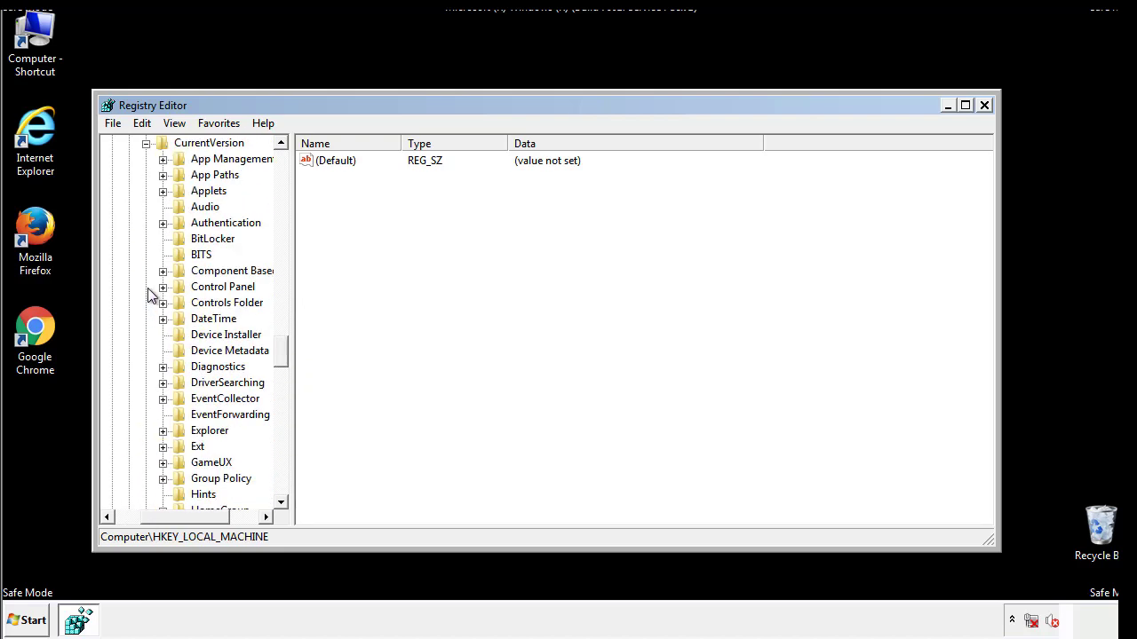
pyautogui.moveTo(289, 350)
pyautogui.mouseDown()
pyautogui.moveTo(281, 431)
pyautogui.moveTo(280, 411)
pyautogui.mouseUp()
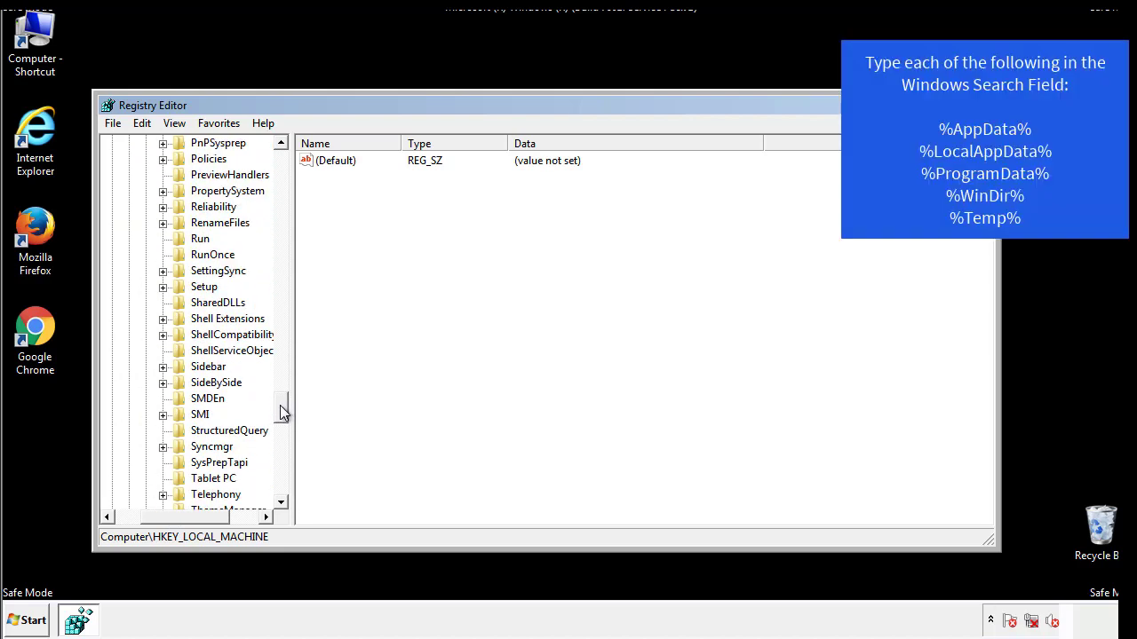
pyautogui.click(182, 239)
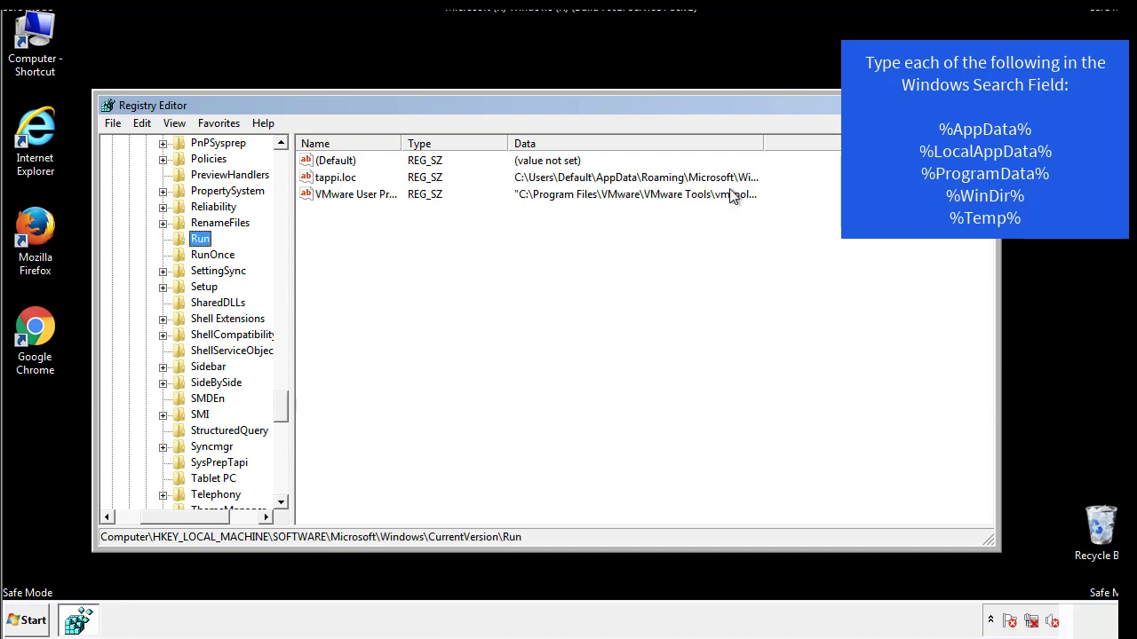
pyautogui.rightClick(334, 180)
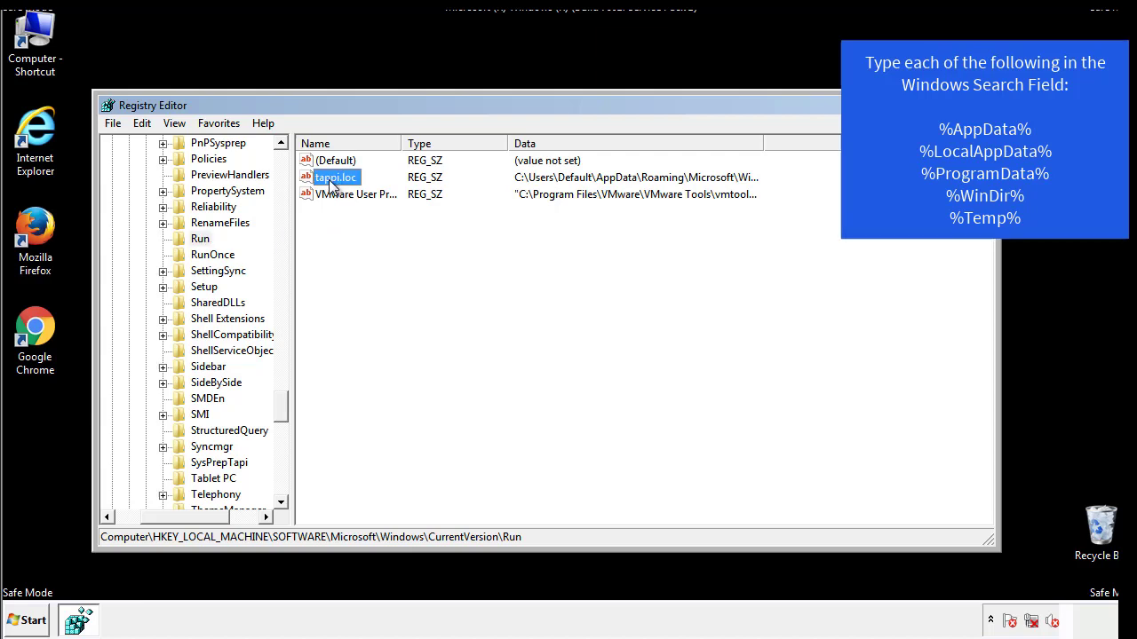
pyautogui.click(356, 231)
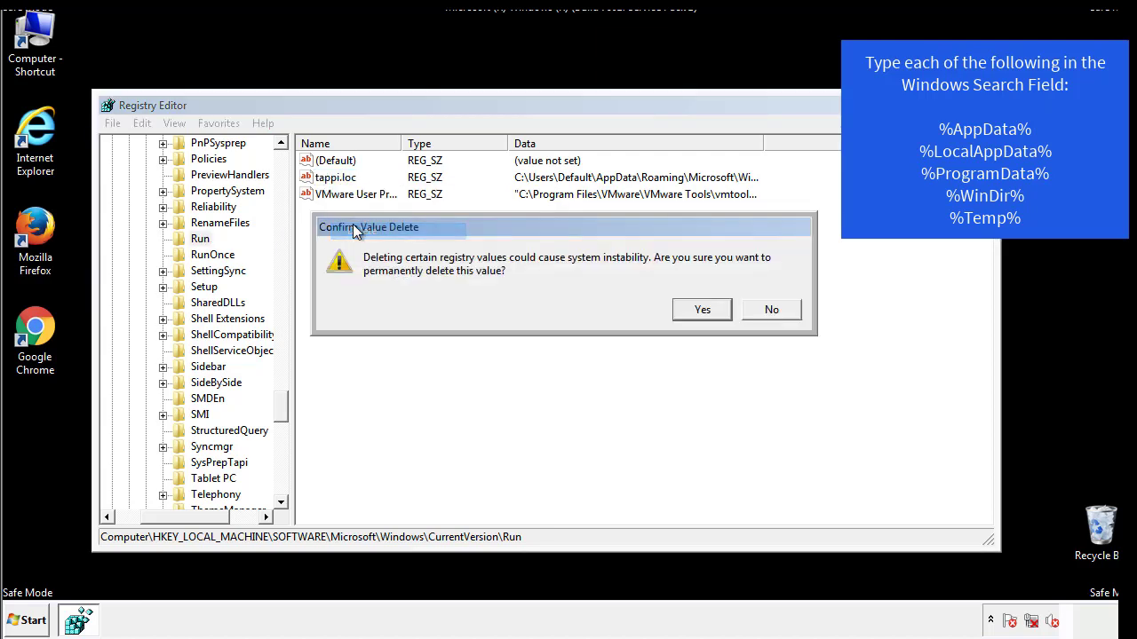
pyautogui.click(690, 310)
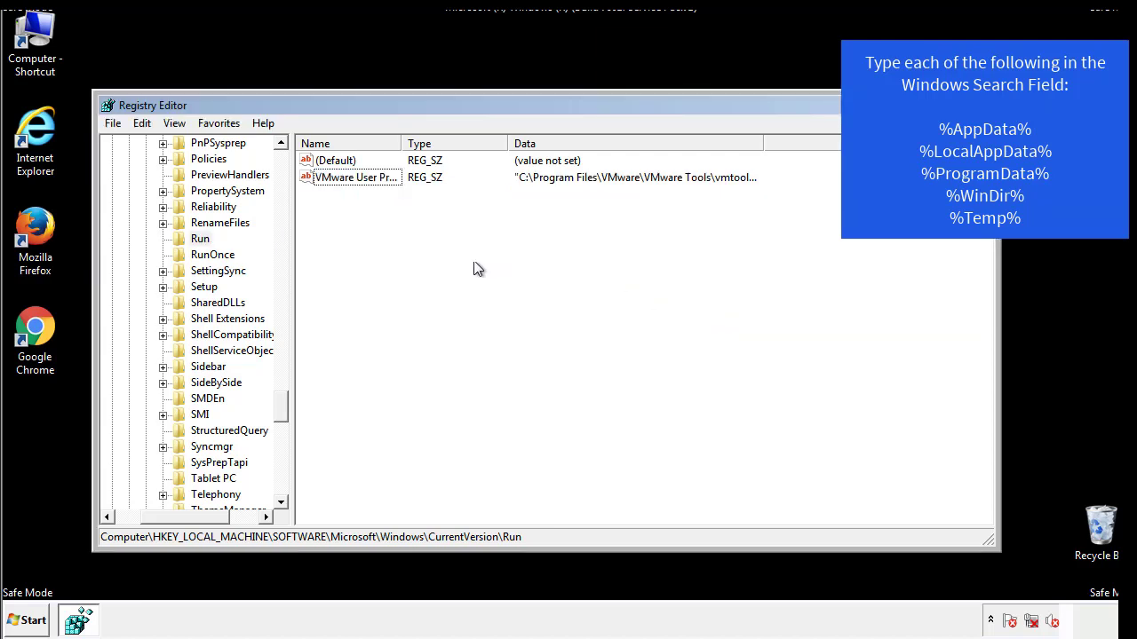
# - Collapse HKLM and expand HKEY_CURRENT_USER > Software > Microsoft
pyautogui.moveTo(281, 400); pyautogui.dragTo(281, 487)
pyautogui.moveTo(191, 522); pyautogui.dragTo(138, 528)
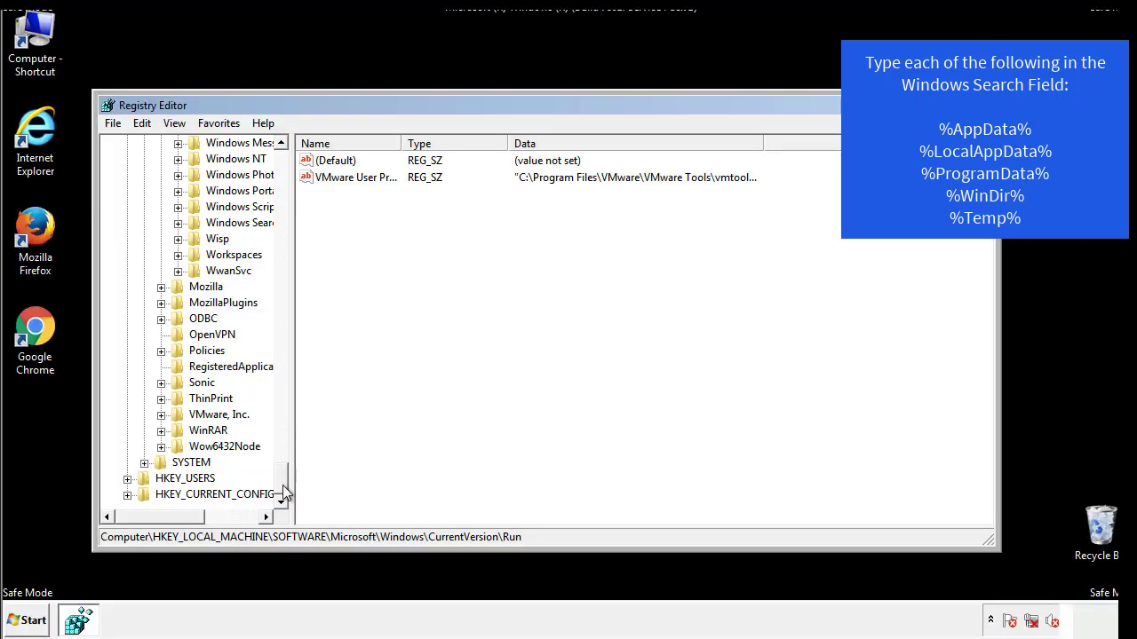
pyautogui.moveTo(284, 494); pyautogui.dragTo(290, 173)
pyautogui.click(127, 191)
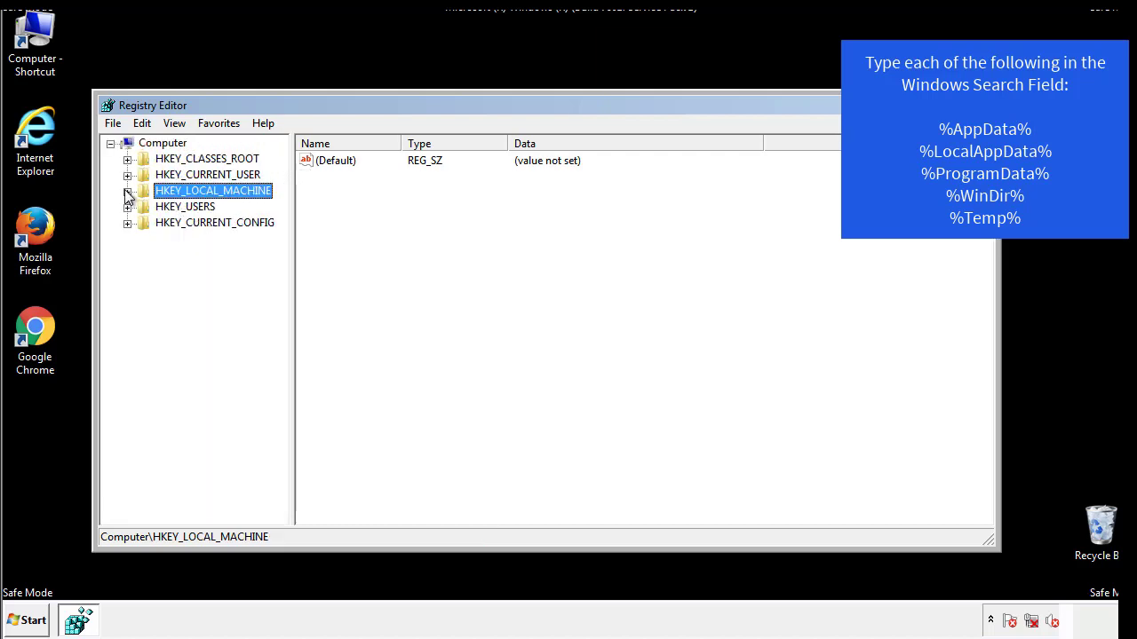
pyautogui.click(127, 175)
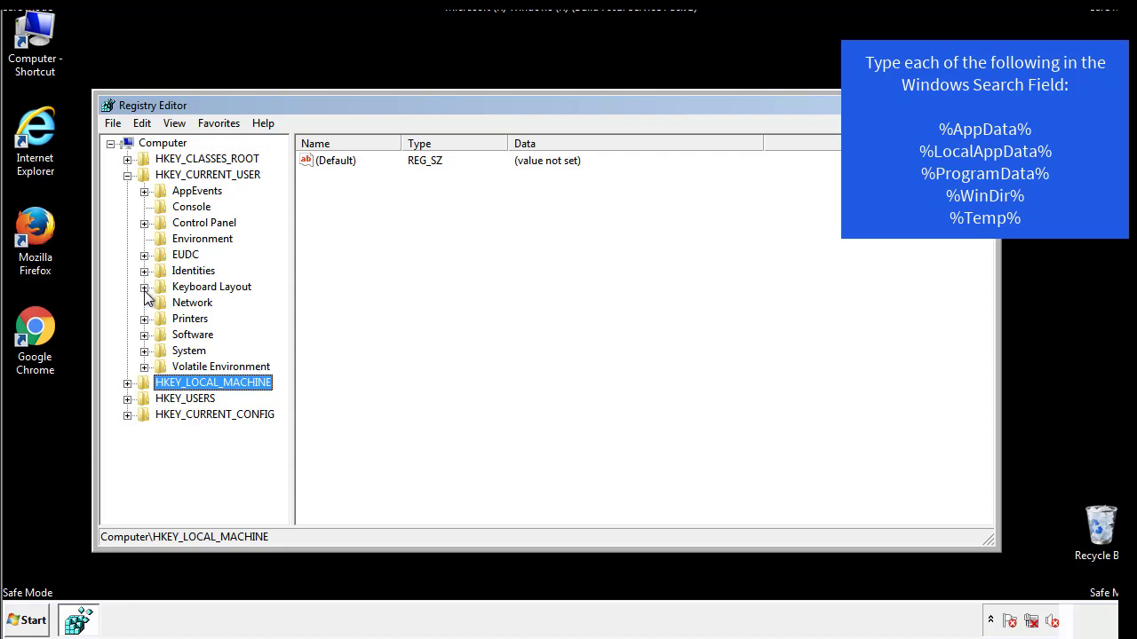
pyautogui.click(144, 335)
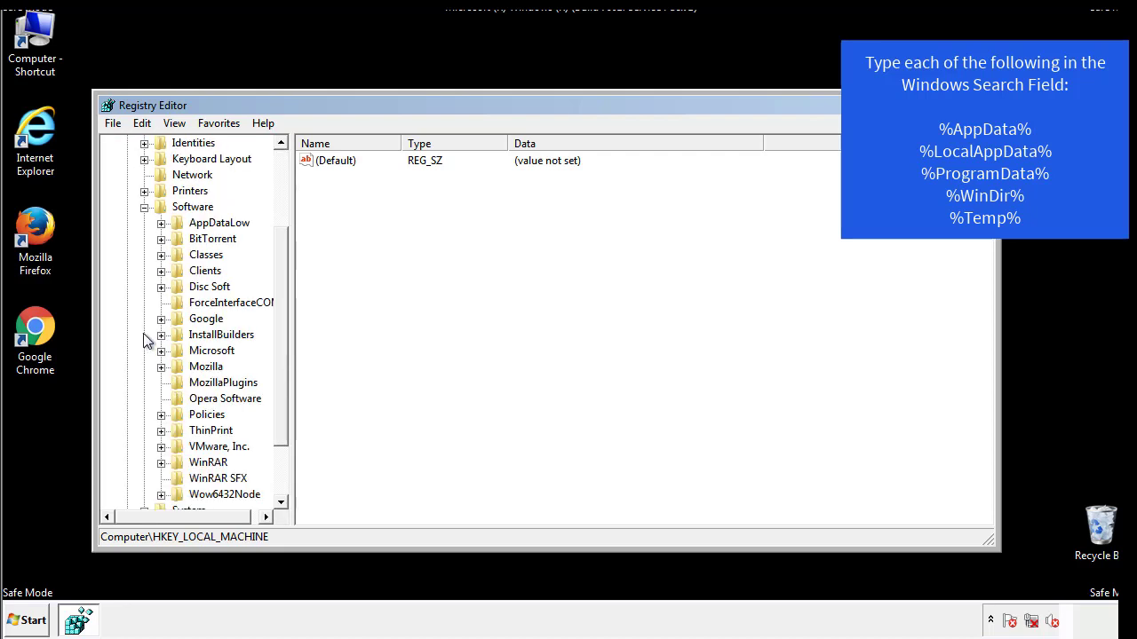
pyautogui.moveTo(279, 323); pyautogui.dragTo(278, 338)
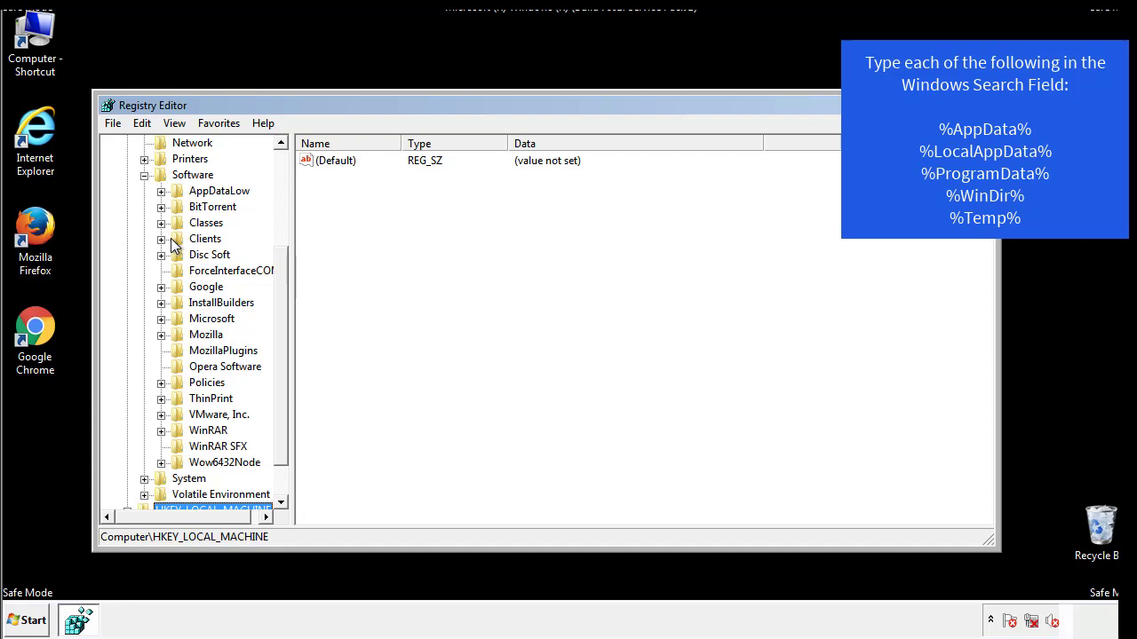
pyautogui.click(161, 319)
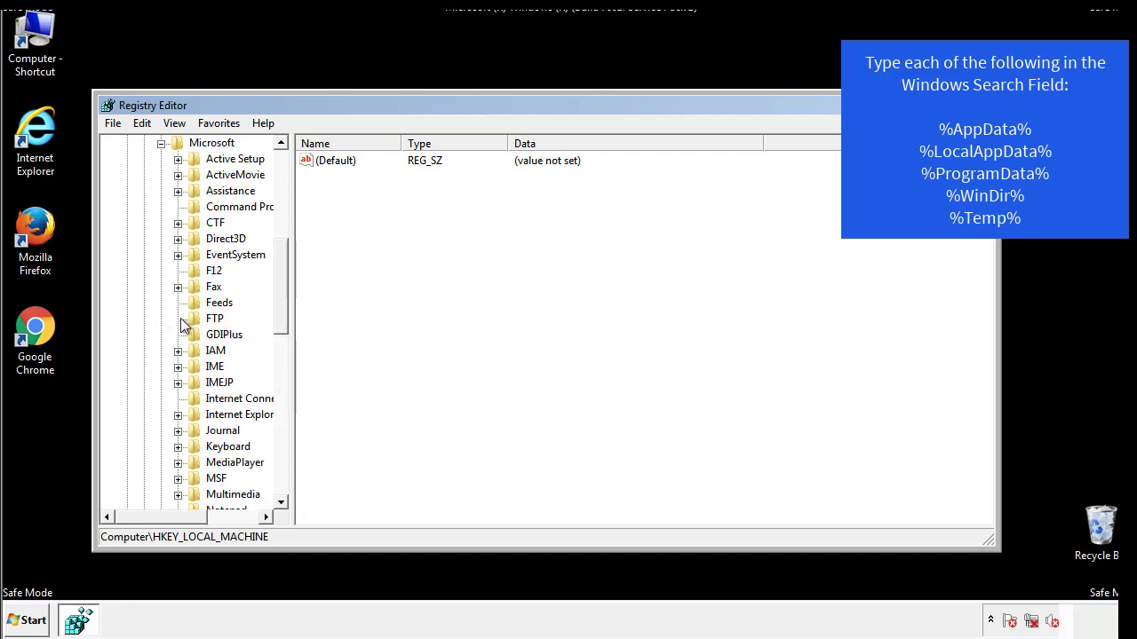
pyautogui.moveTo(280, 266); pyautogui.dragTo(280, 369)
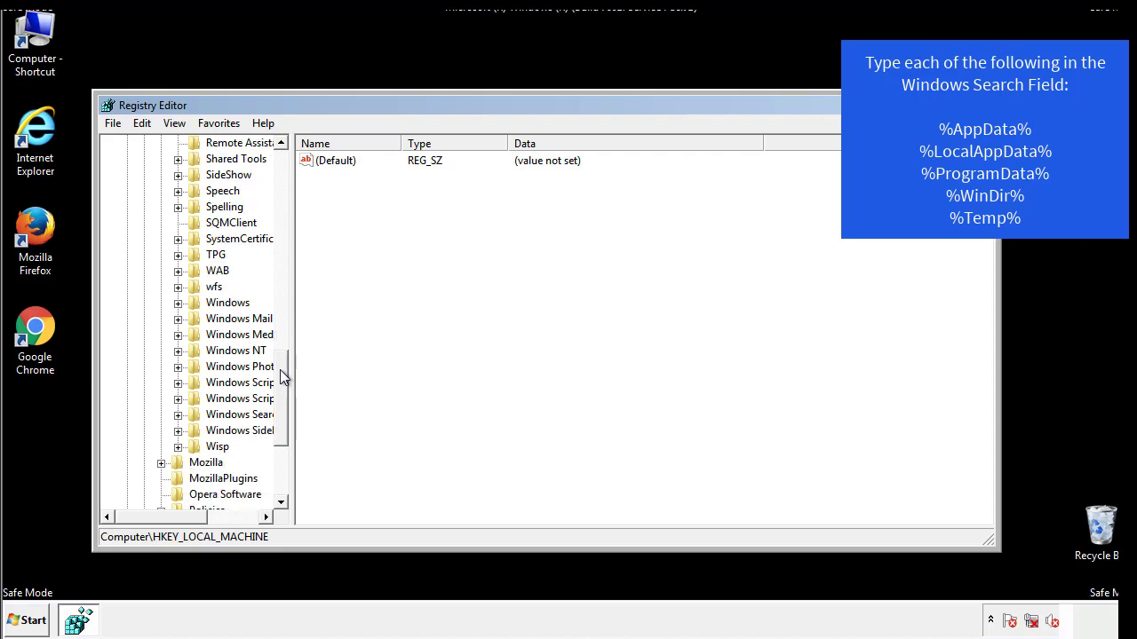
# - Open HKCU's Windows\CurrentVersion\Run key and review its single DAEMON Tools Lite value
pyautogui.click(177, 303)
pyautogui.click(195, 319)
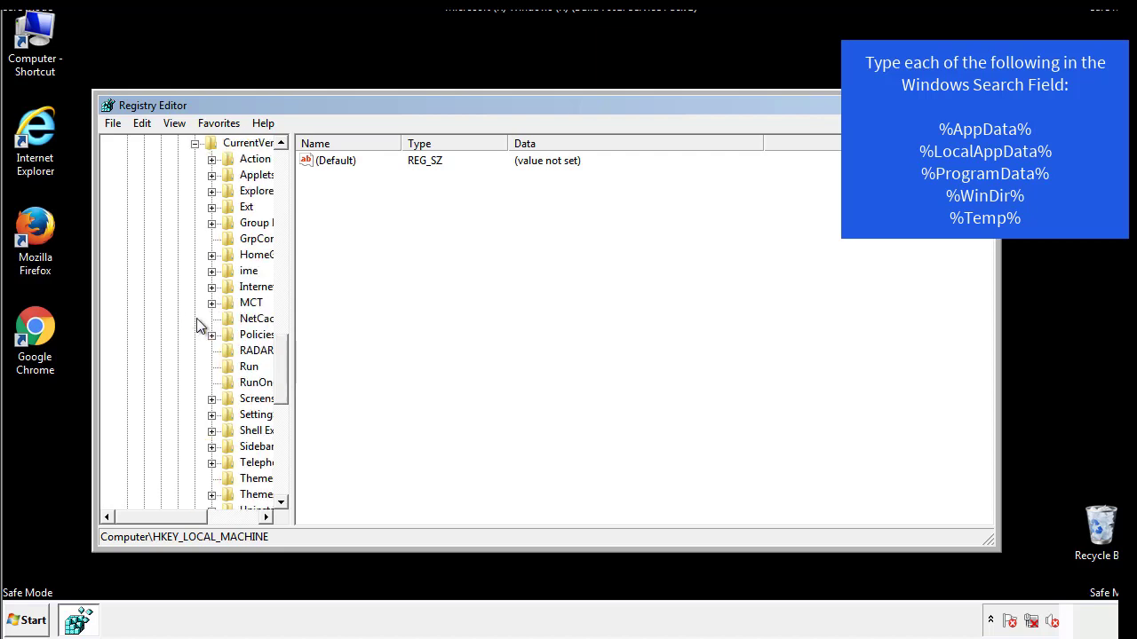
pyautogui.moveTo(173, 516); pyautogui.dragTo(201, 517)
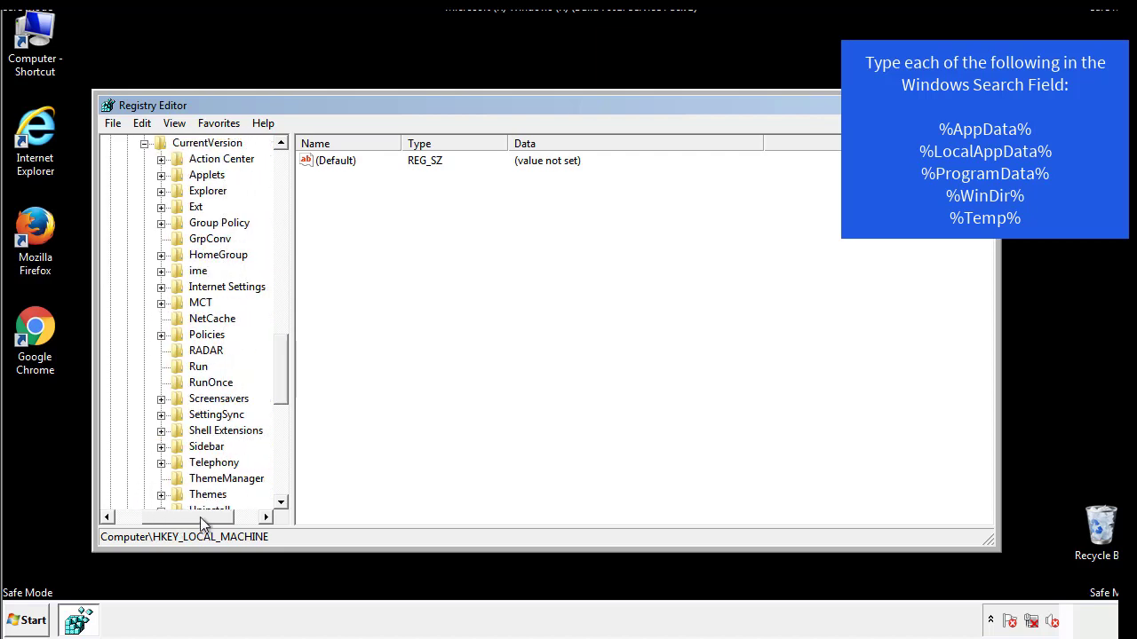
pyautogui.click(196, 367)
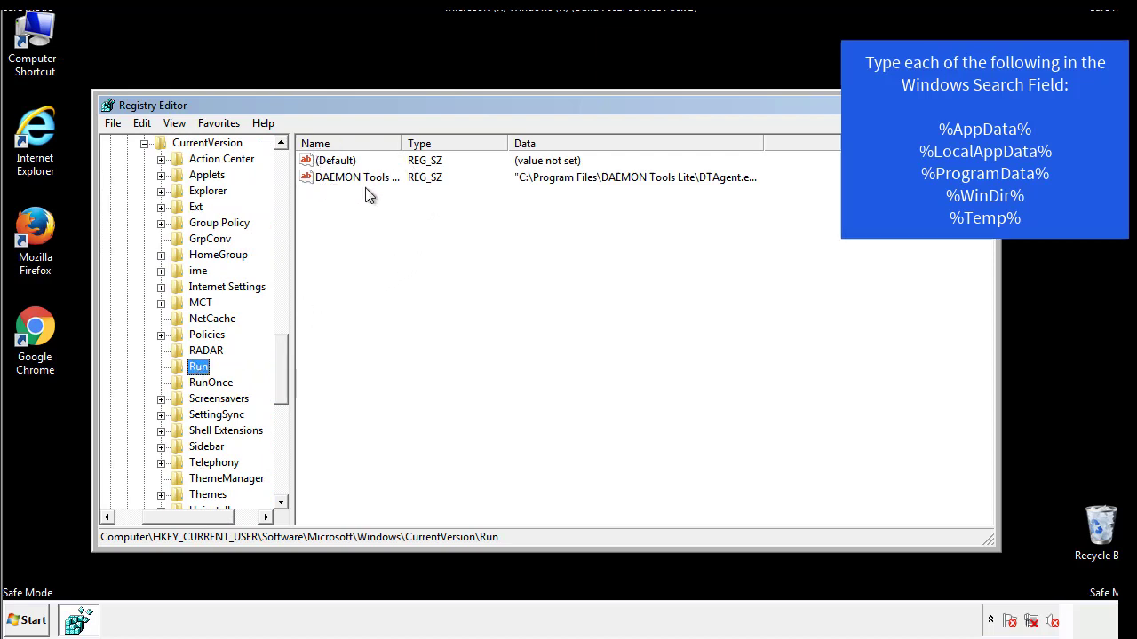
pyautogui.click(482, 203)
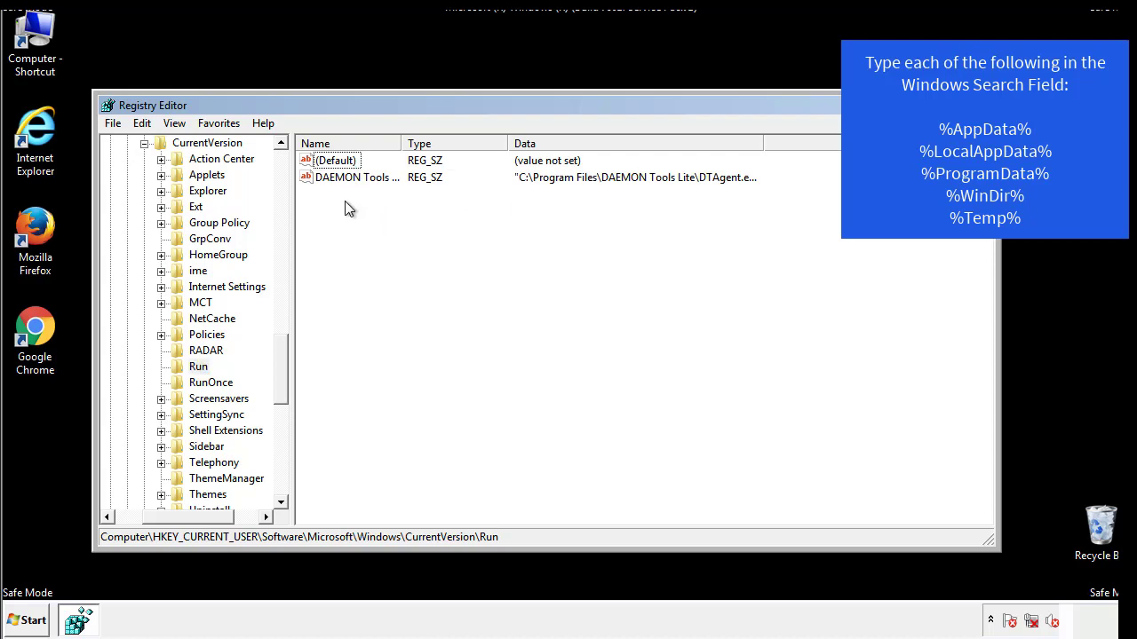
pyautogui.moveTo(333, 256); pyautogui.dragTo(373, 203)
pyautogui.moveTo(189, 514); pyautogui.dragTo(166, 516)
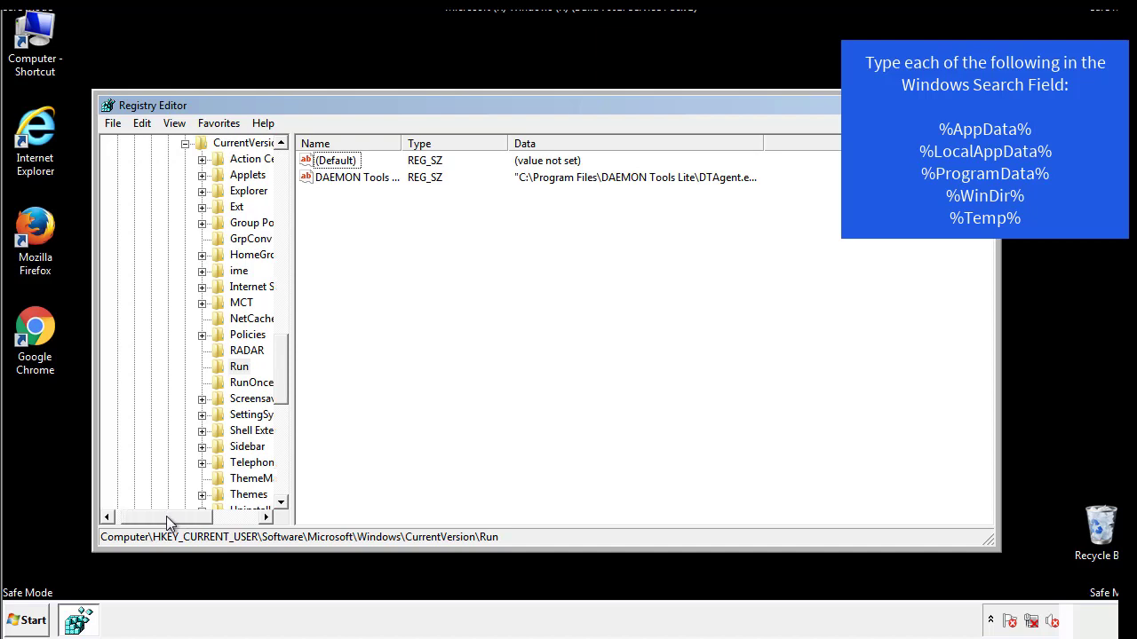
pyautogui.moveTo(288, 385); pyautogui.dragTo(280, 370)
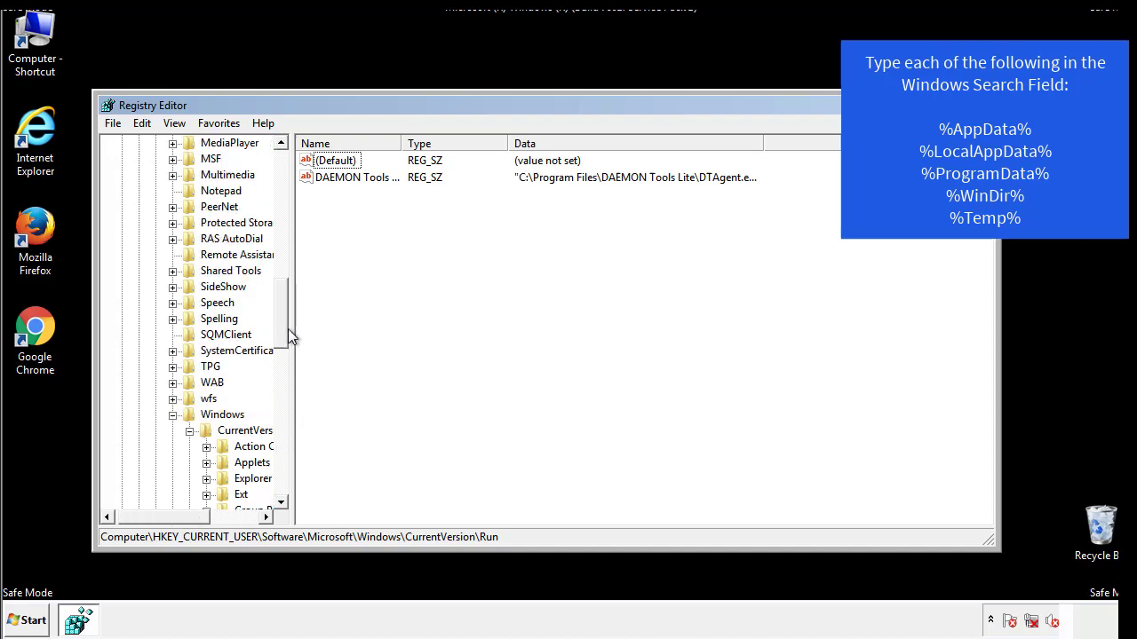
# - Search the registry for %temp%, landing on the VolumeCaches\Temporary Files key
pyautogui.click(172, 415)
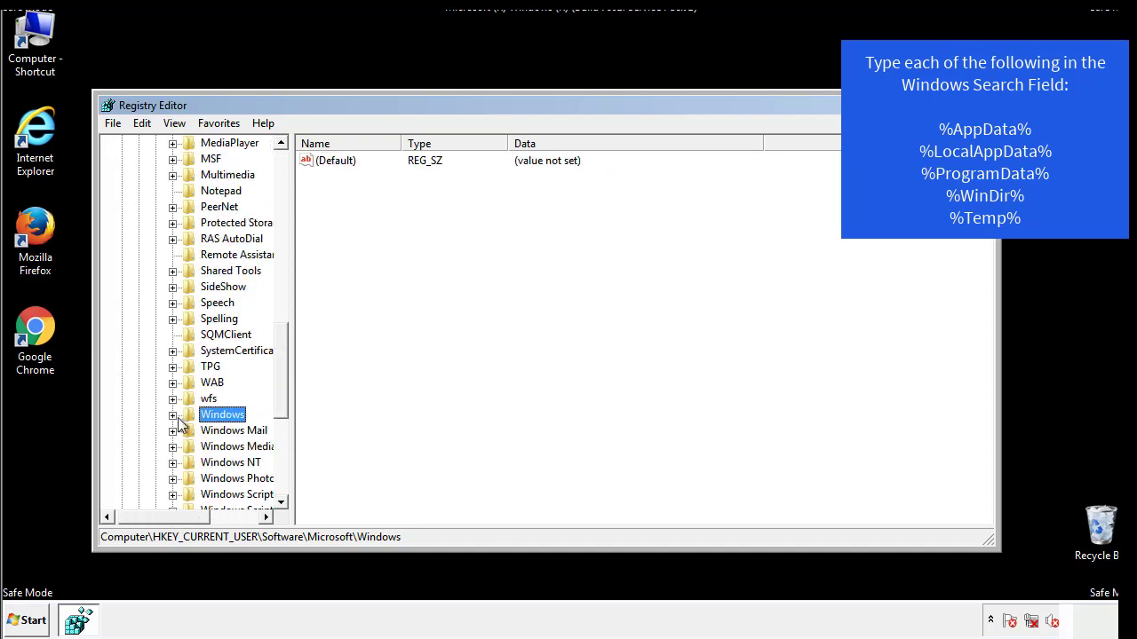
pyautogui.moveTo(285, 395); pyautogui.dragTo(286, 219)
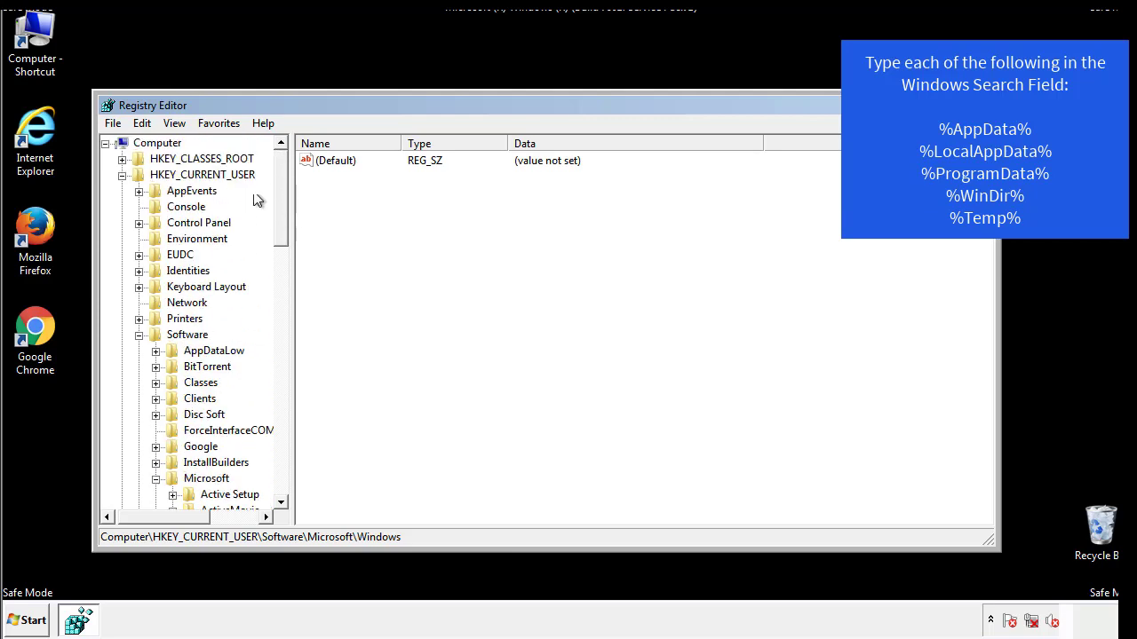
pyautogui.click(147, 124)
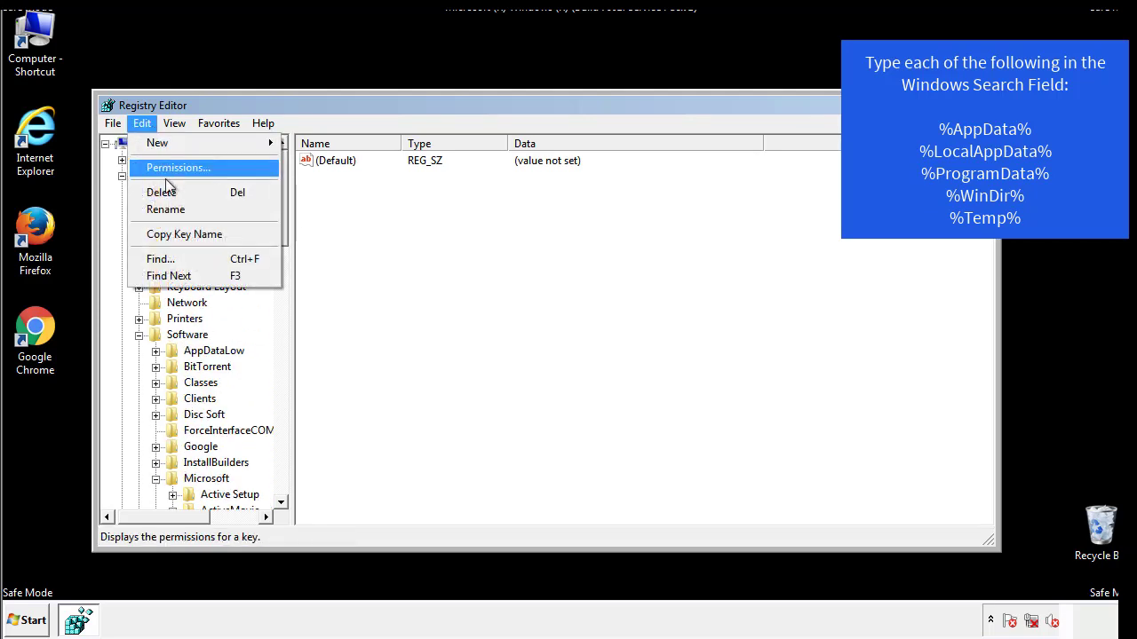
pyautogui.click(152, 259)
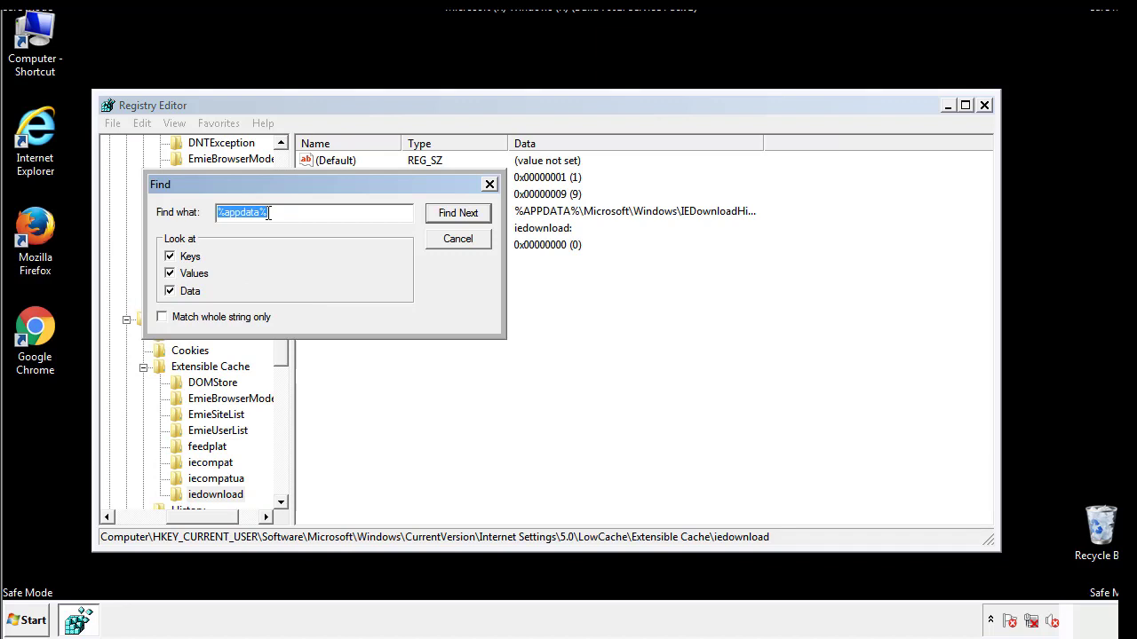
pyautogui.write('%t')
pyautogui.write('emp%')
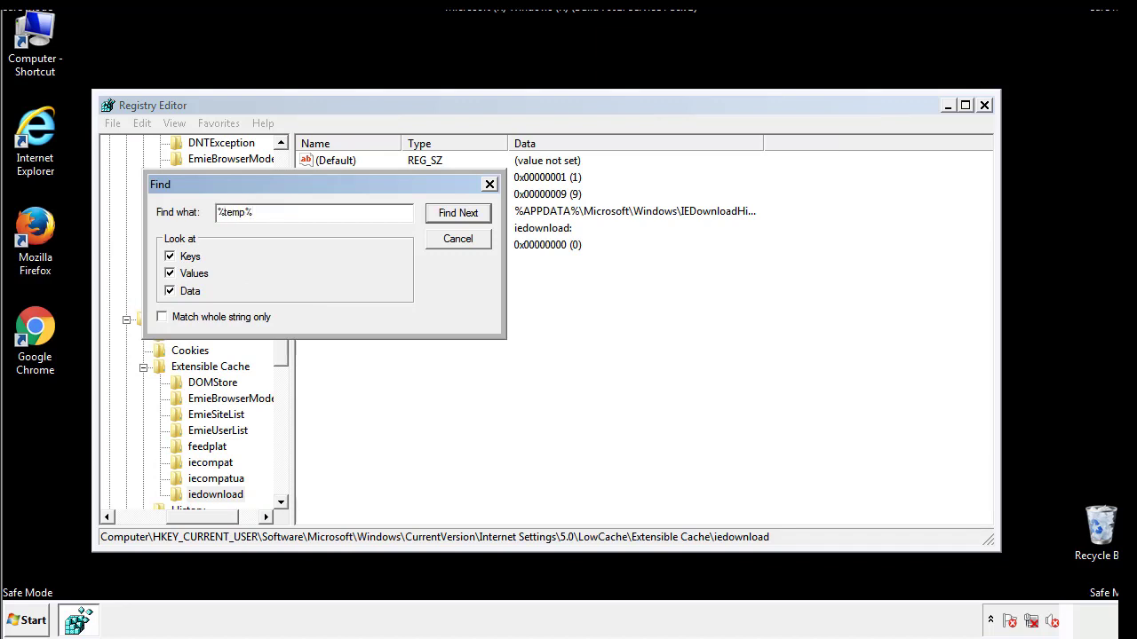
pyautogui.press('Return')
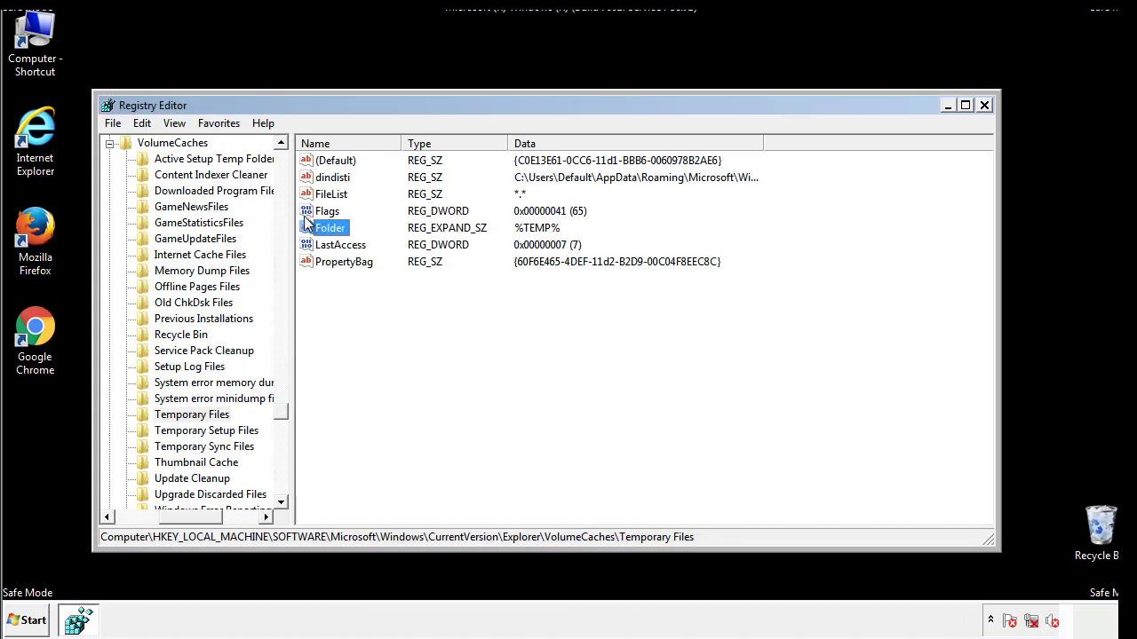
# - Select all Temporary Files values, including Folder and dindisti, and delete them
pyautogui.click(467, 311)
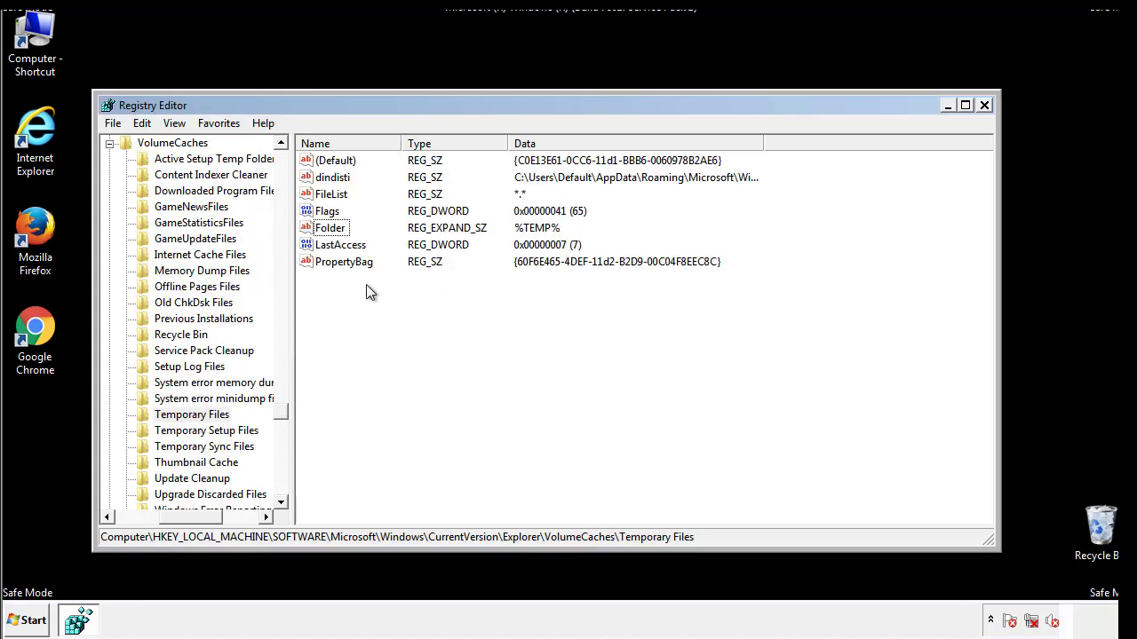
pyautogui.moveTo(364, 285)
pyautogui.mouseDown()
pyautogui.moveTo(336, 255)
pyautogui.moveTo(322, 163)
pyautogui.mouseUp()
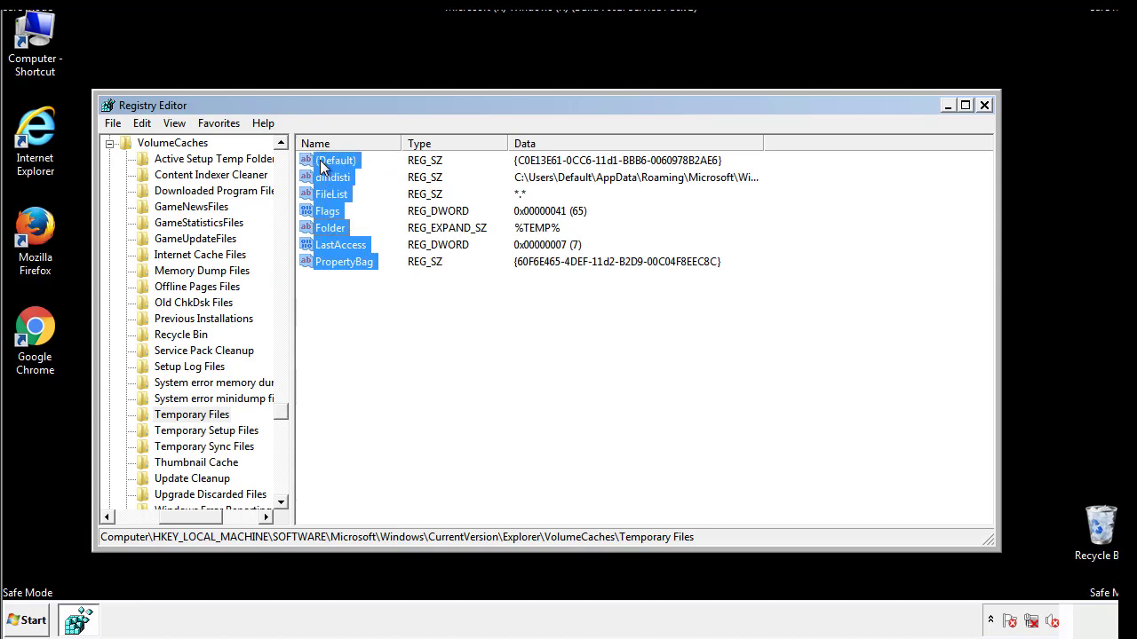
pyautogui.rightClick(321, 164)
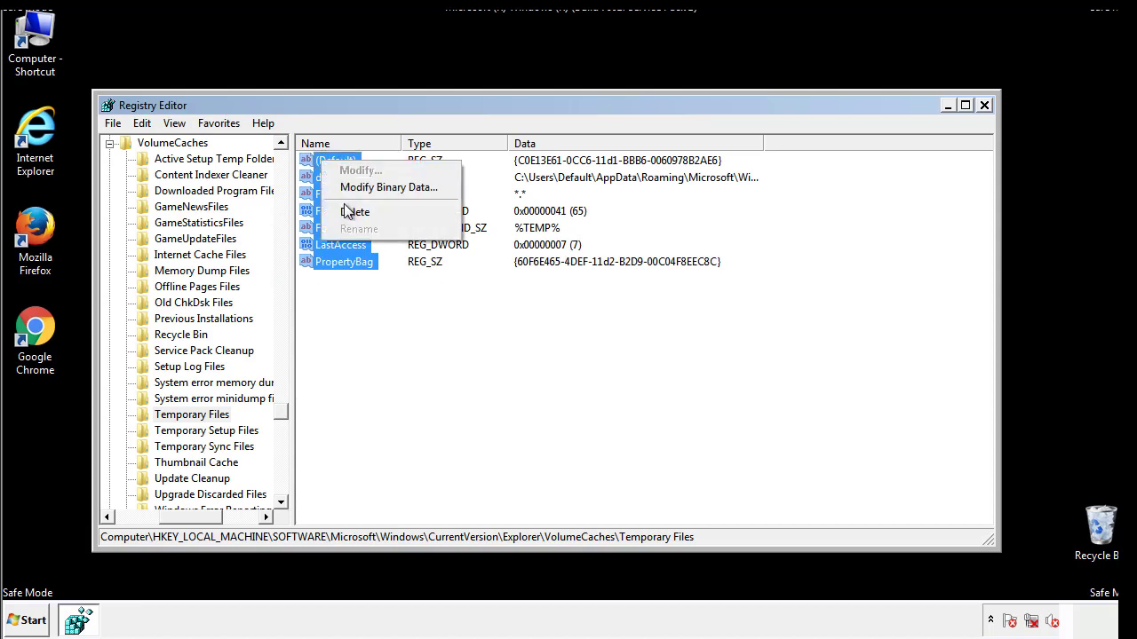
pyautogui.click(348, 213)
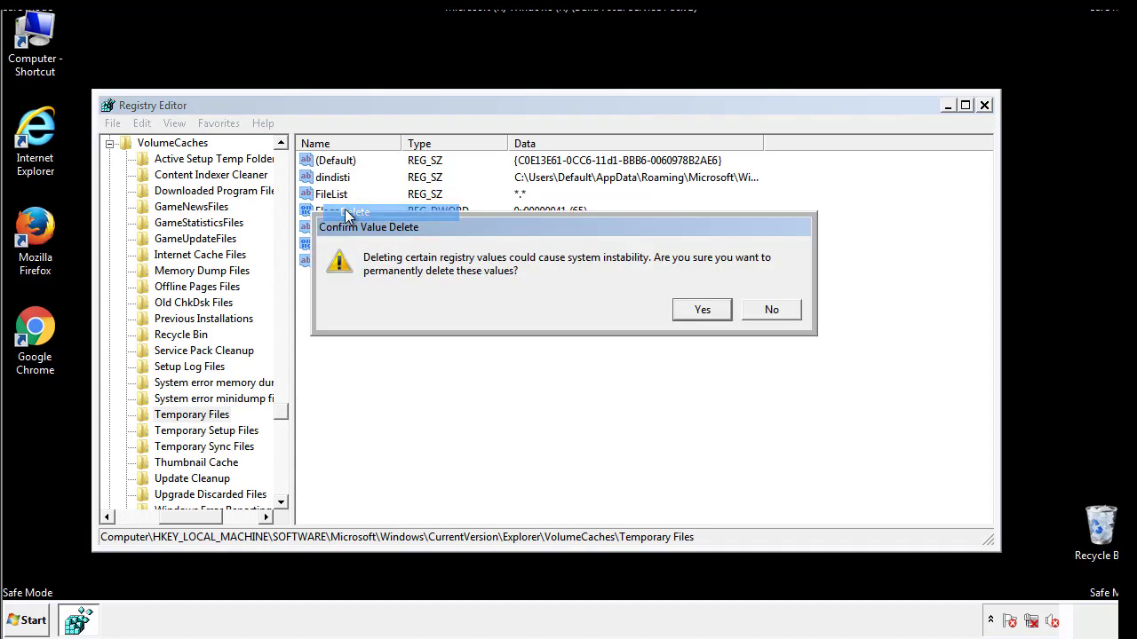
pyautogui.click(702, 310)
pyautogui.click(392, 212)
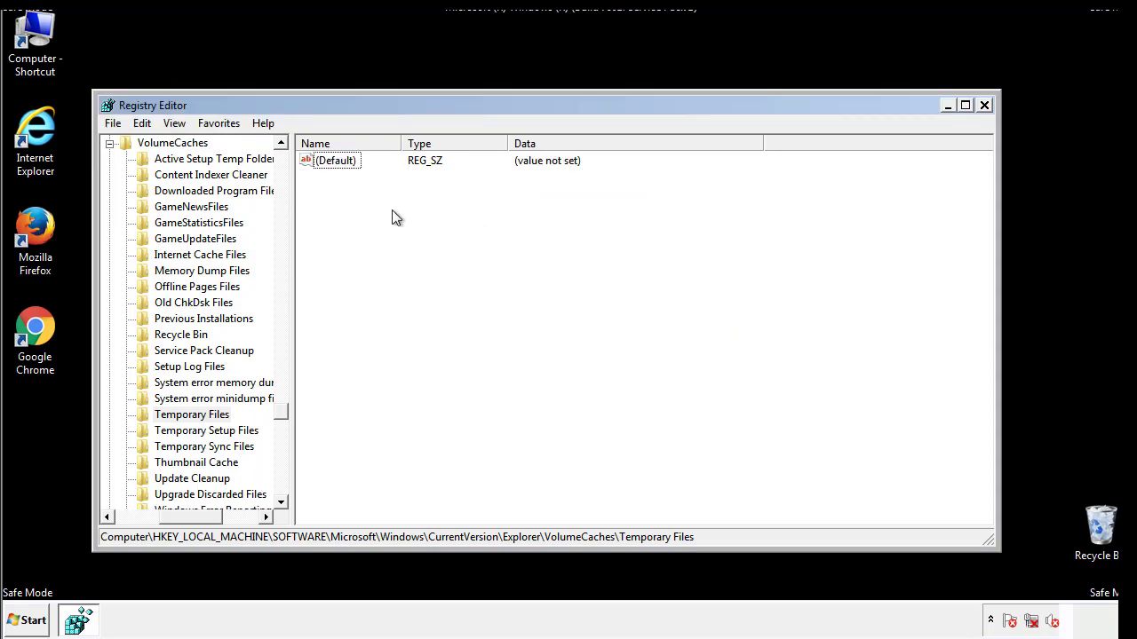
# - Close Registry Editor and launch msconfig from Start search
pyautogui.click(985, 105)
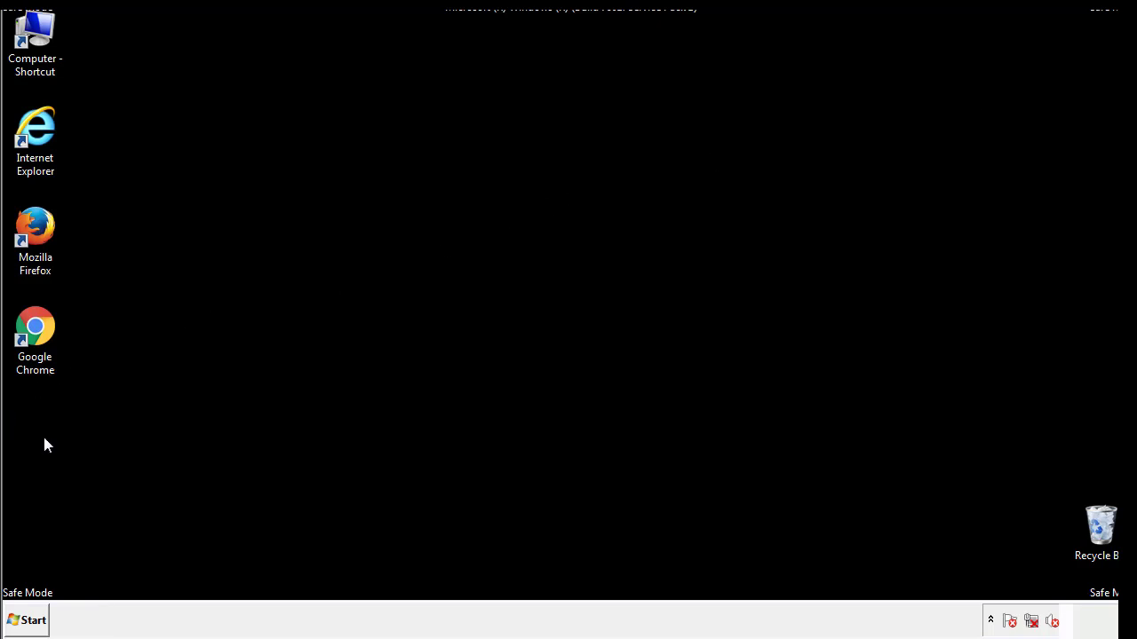
pyautogui.click(23, 622)
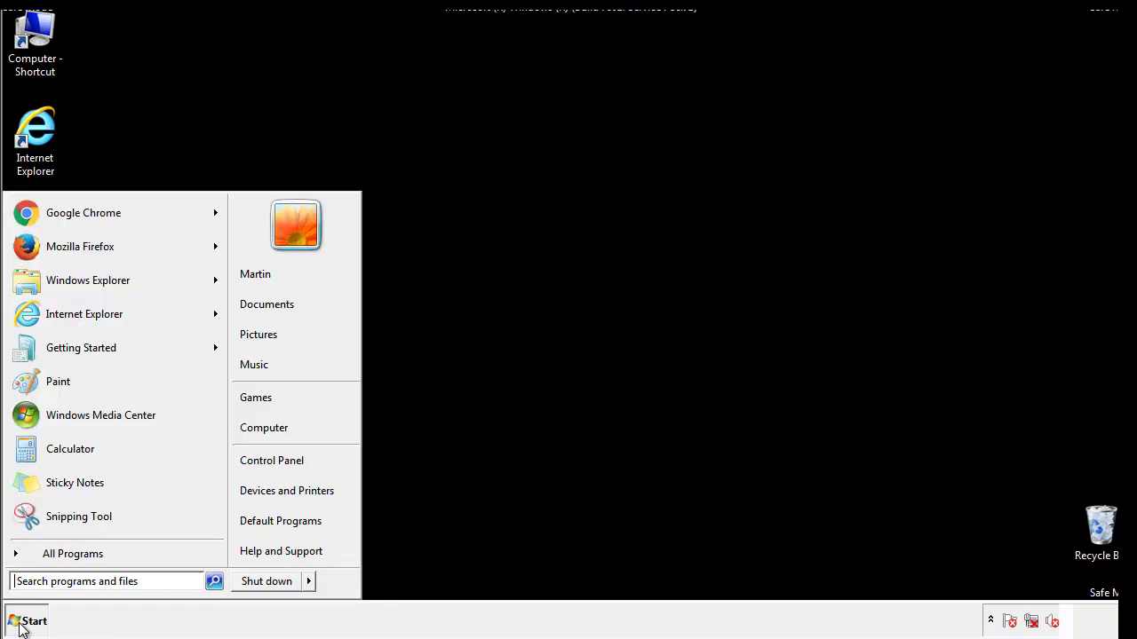
pyautogui.click(61, 582)
pyautogui.write('mscon')
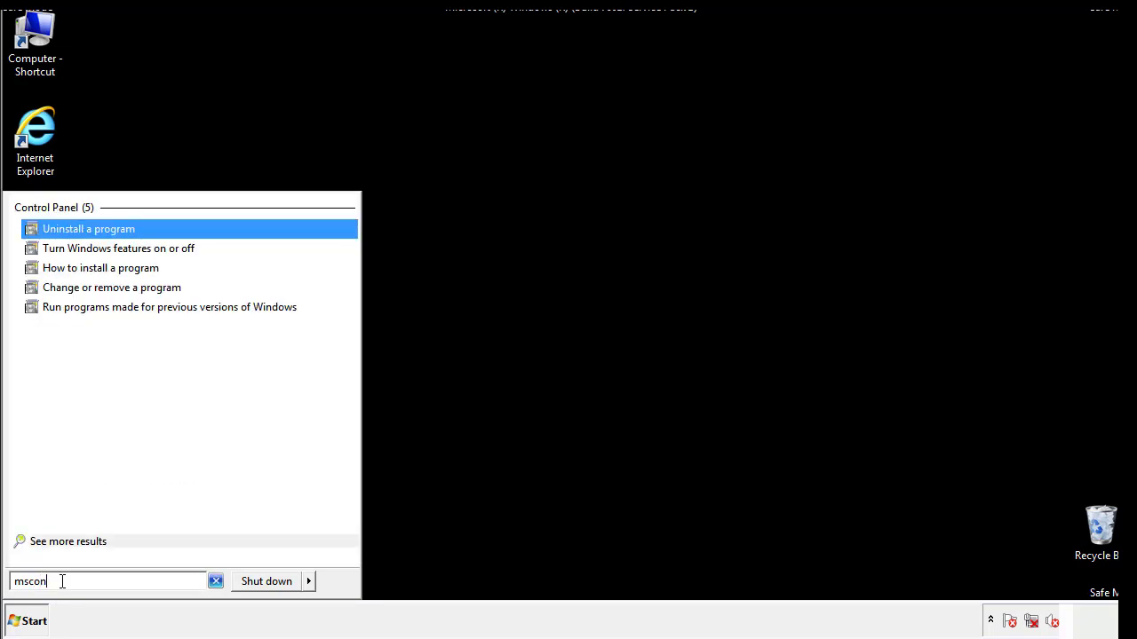
pyautogui.write('fig')
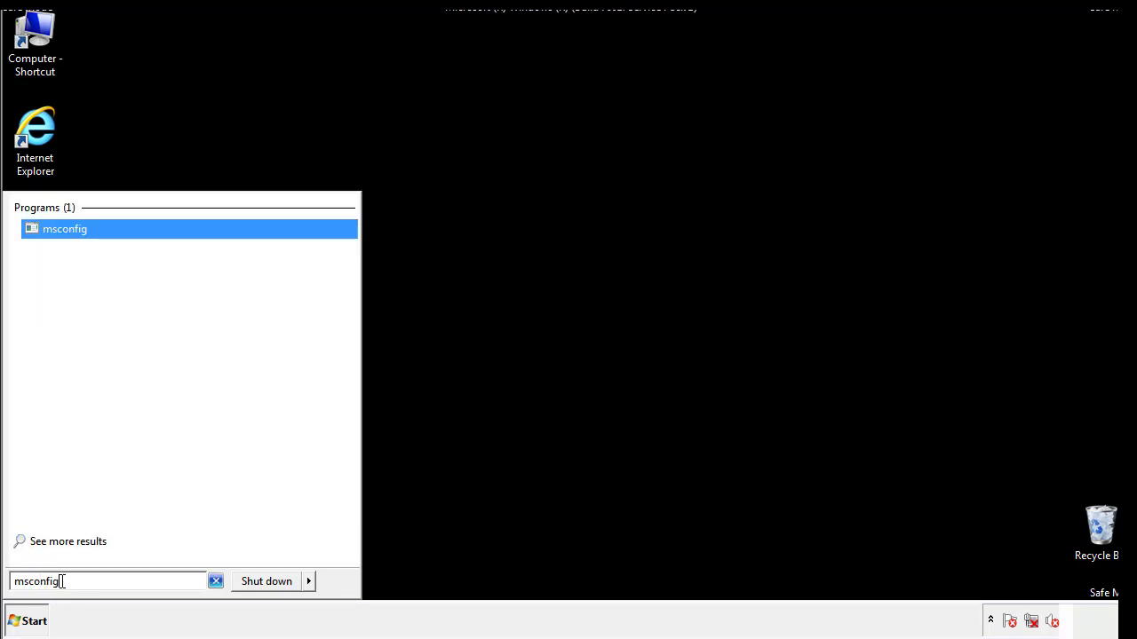
pyautogui.press('Return')
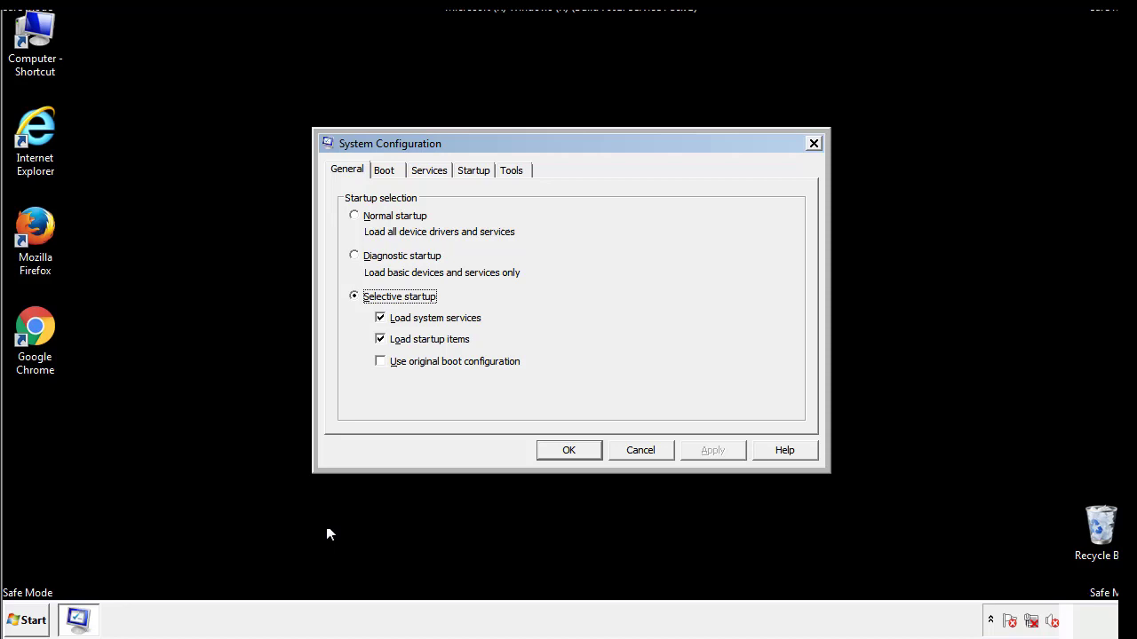
# - Uncheck Safe boot on the Boot tab, apply it, and restart the computer
pyautogui.click(389, 171)
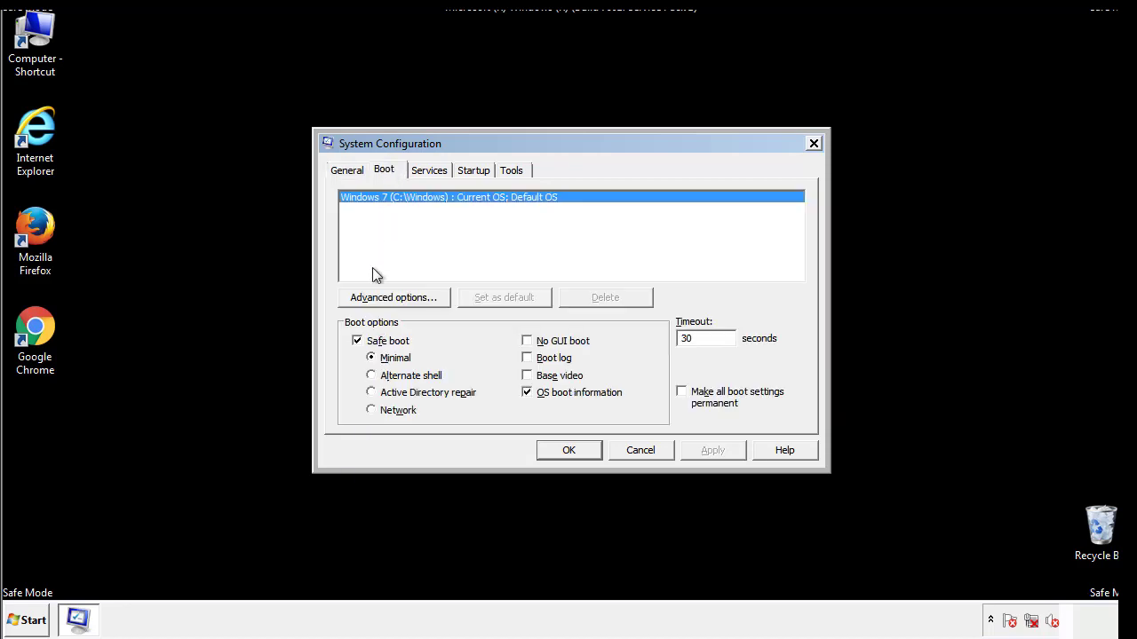
pyautogui.click(359, 343)
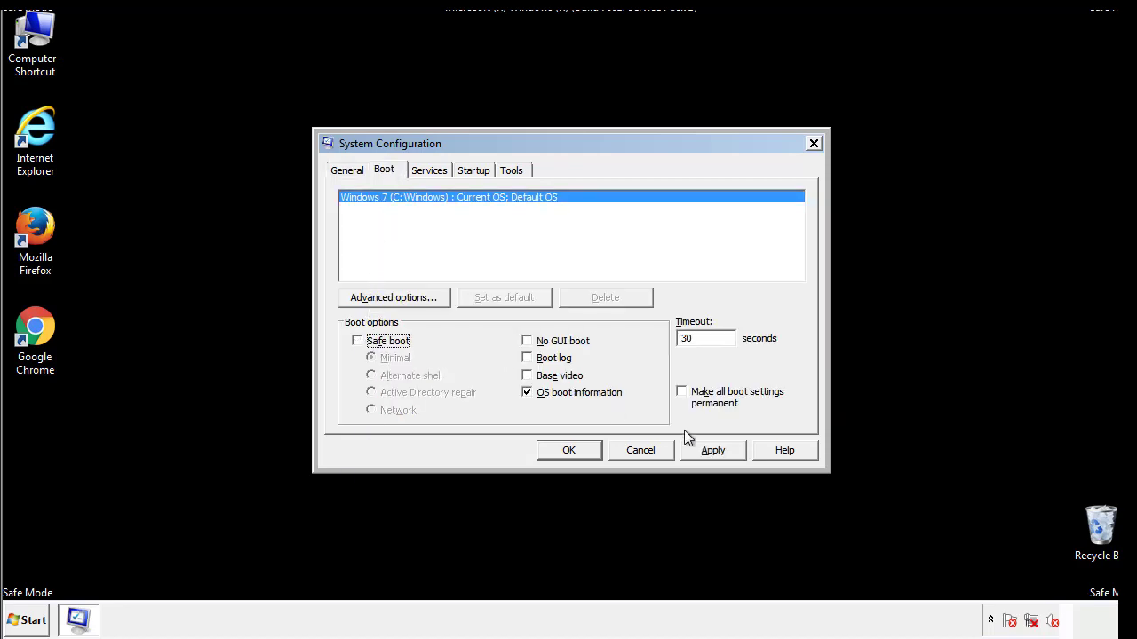
pyautogui.click(715, 450)
pyautogui.click(567, 451)
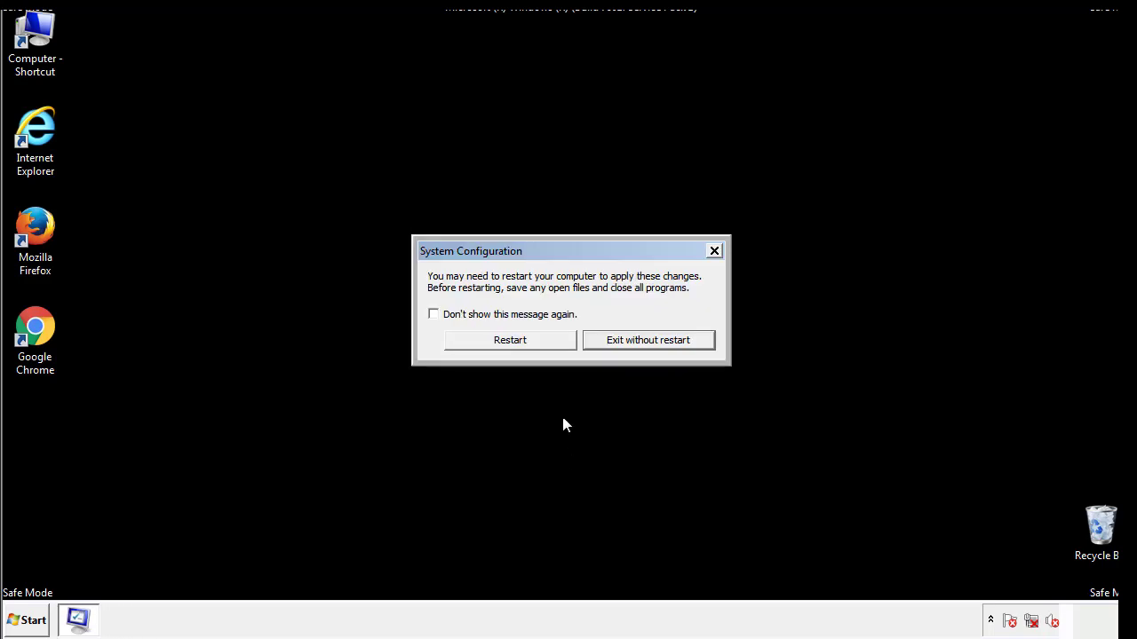
pyautogui.click(525, 346)
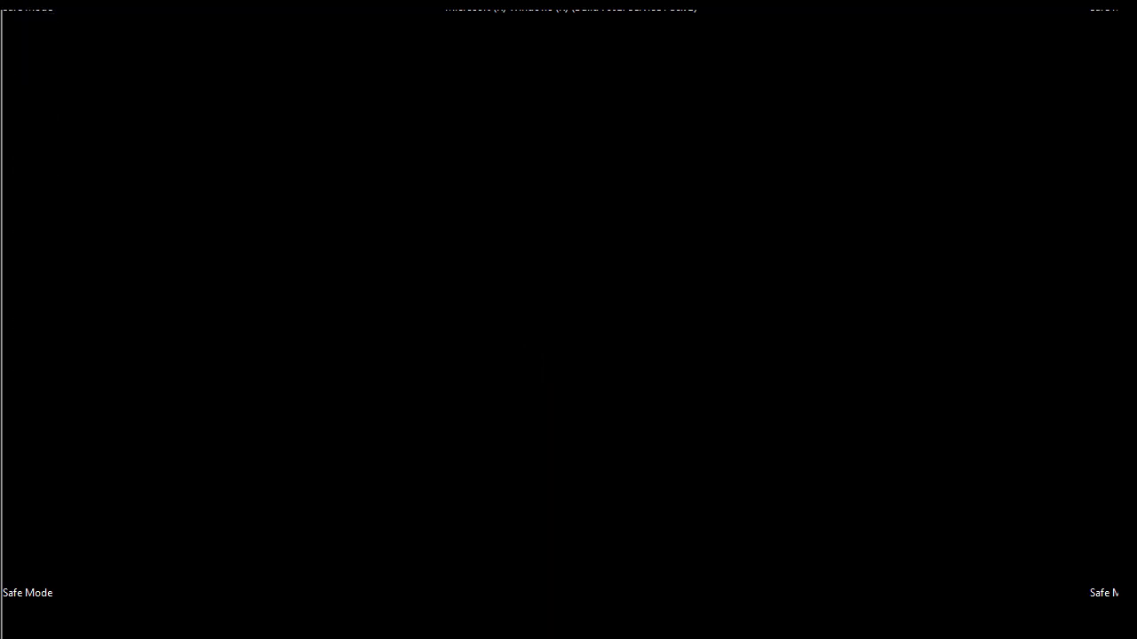